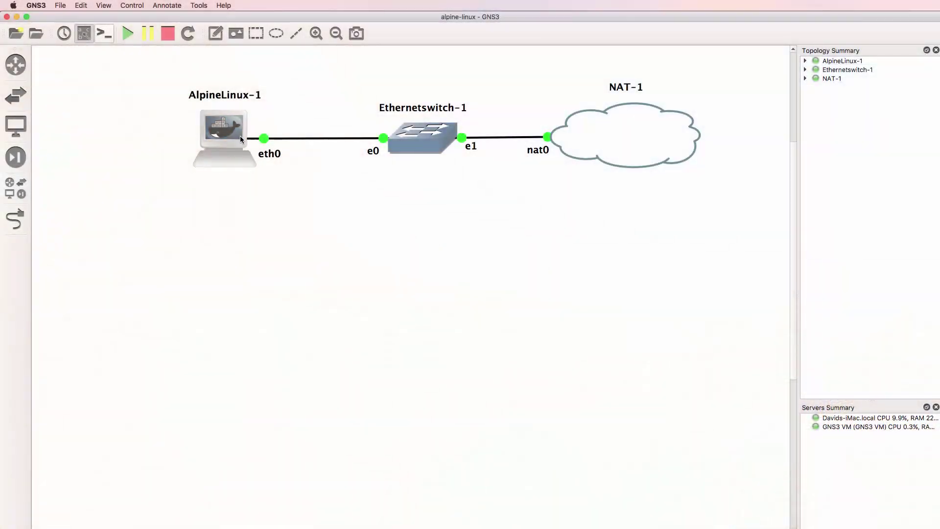
# Step: Inspect the container details of the running AlpineLinux-1 node in the topology
pyautogui.moveTo(240, 136)
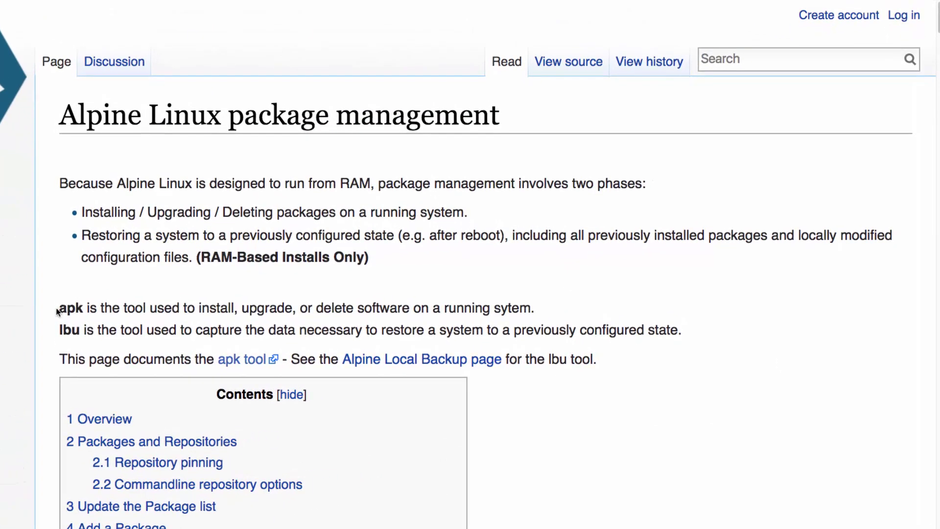
# Step: Select the apk description on the package management wiki, then the 'apk update' command further down
pyautogui.moveTo(58, 310); pyautogui.dragTo(530, 307)
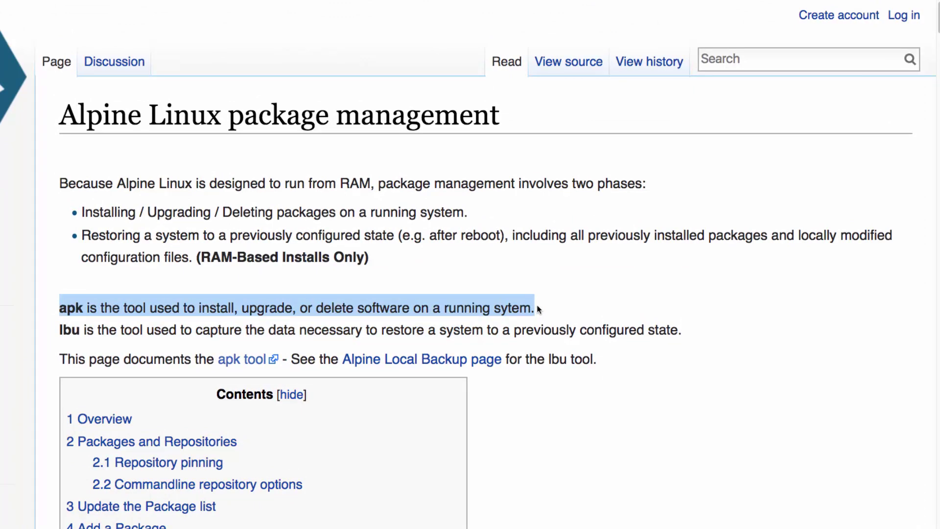
pyautogui.scroll(-1, 538, 309)
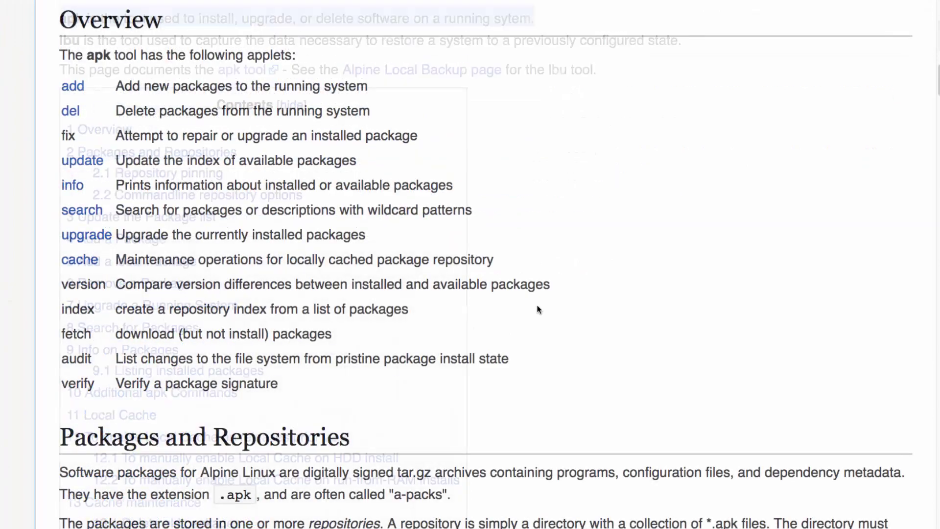
pyautogui.scroll(-1, 538, 309)
pyautogui.scroll(-10, 539, 309)
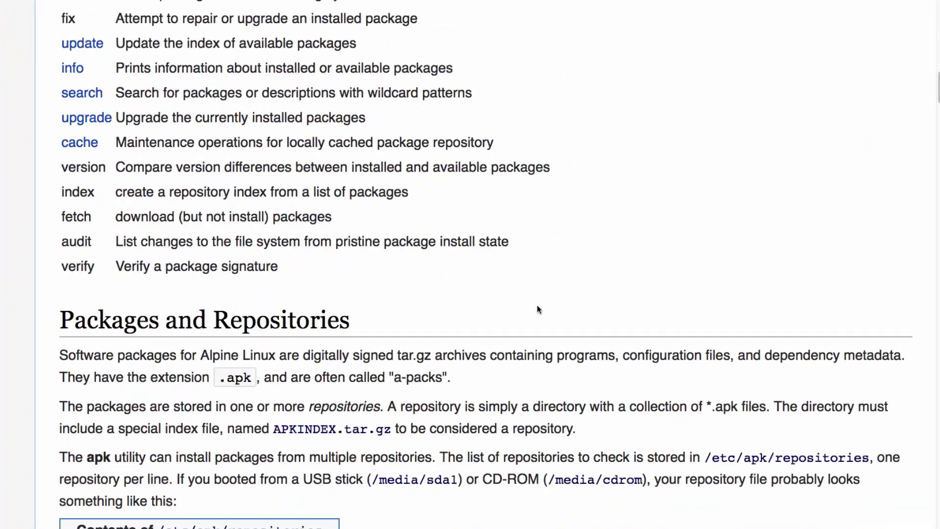
pyautogui.scroll(-19, 538, 309)
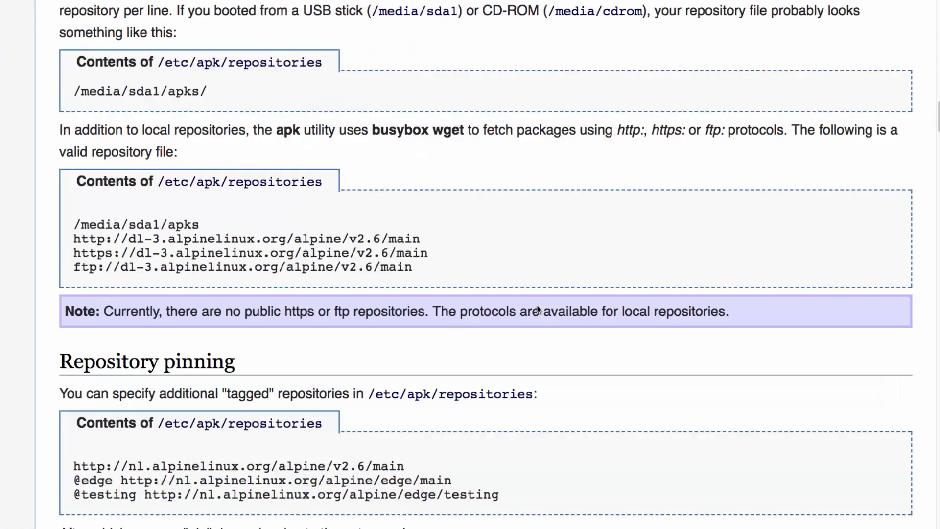
pyautogui.scroll(-6, 538, 310)
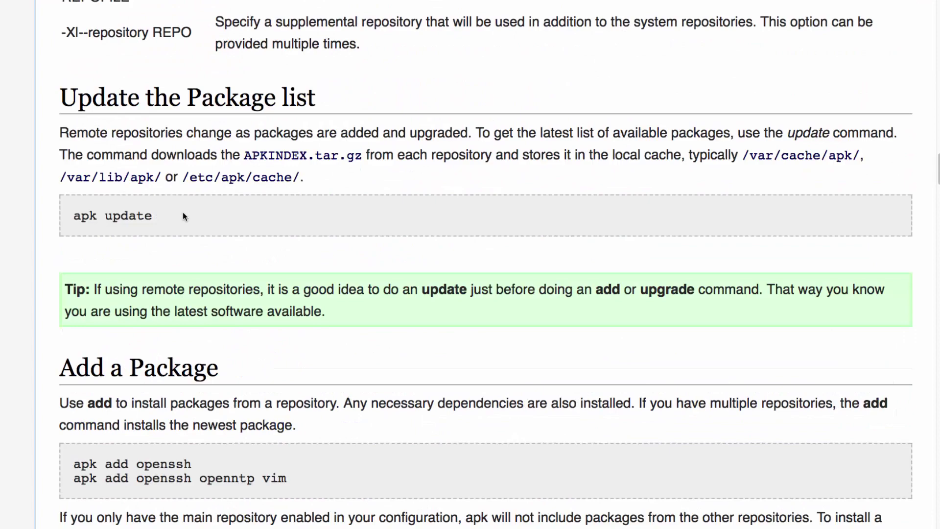
pyautogui.moveTo(184, 213); pyautogui.dragTo(63, 208)
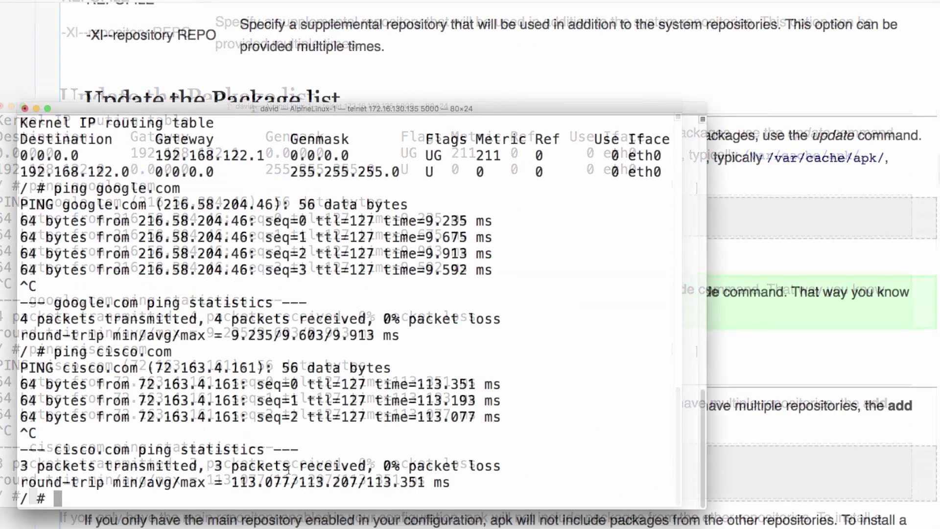
# Step: Run 'apk update' on AlpineLinux-1 to refresh the package index
pyautogui.write('ap')
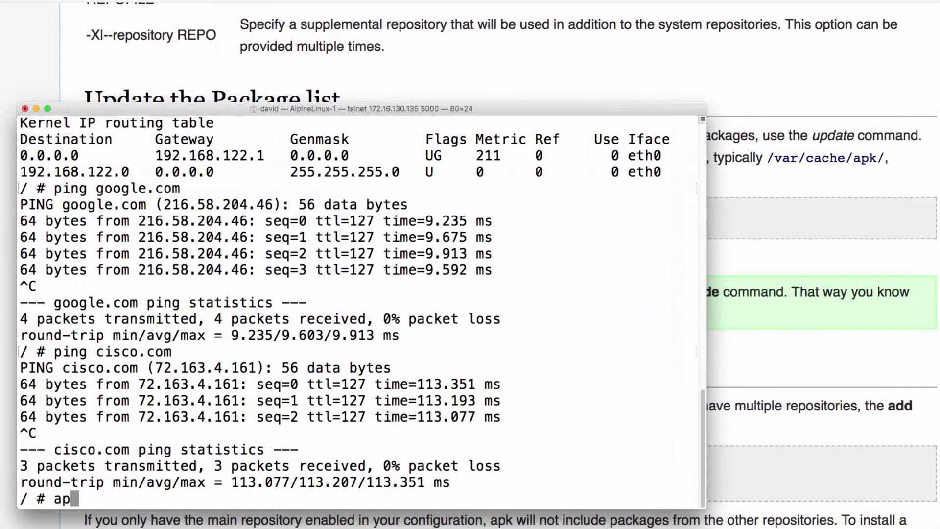
pyautogui.write('k update')
pyautogui.press('Return')
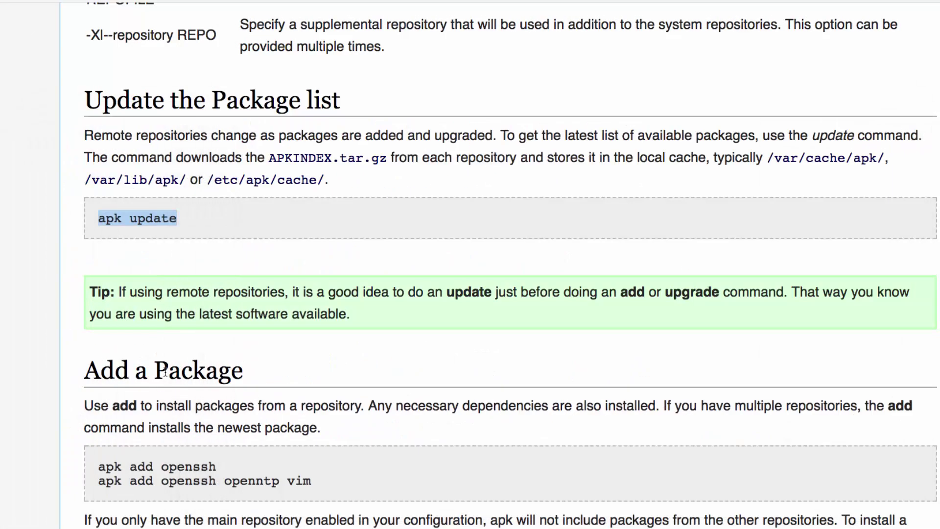
pyautogui.scroll(-4, 165, 372)
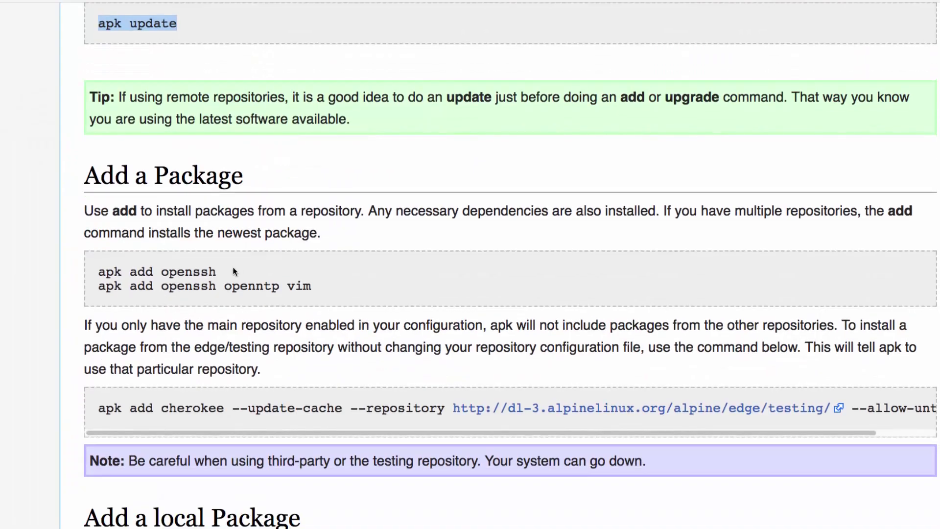
# Step: Copy 'apk add openssh' from the wiki and run it in the terminal to install openssh
pyautogui.moveTo(219, 269); pyautogui.dragTo(122, 262)
pyautogui.rightClick(130, 273)
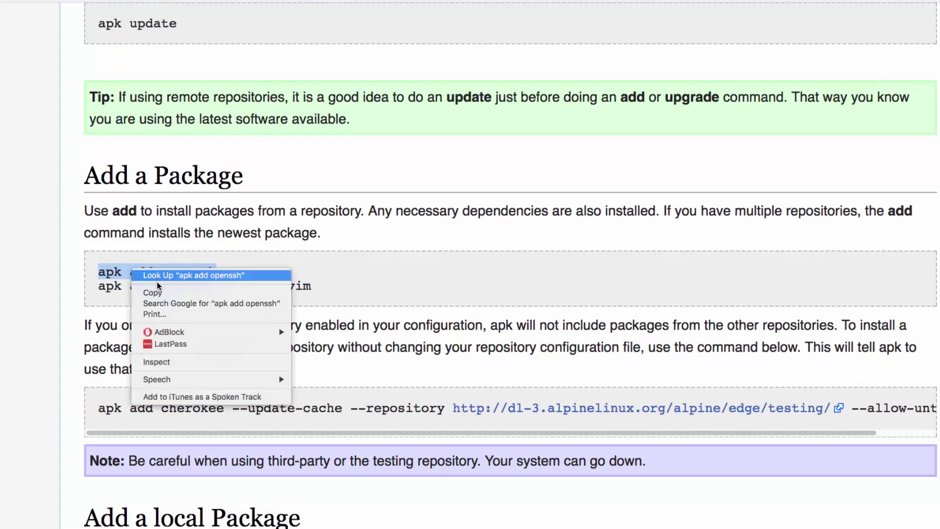
pyautogui.click(147, 285)
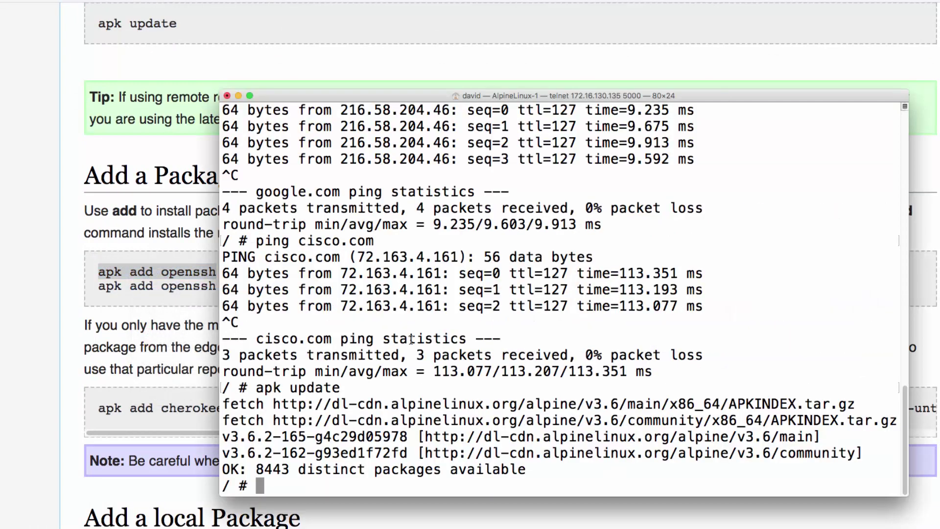
pyautogui.rightClick(411, 338)
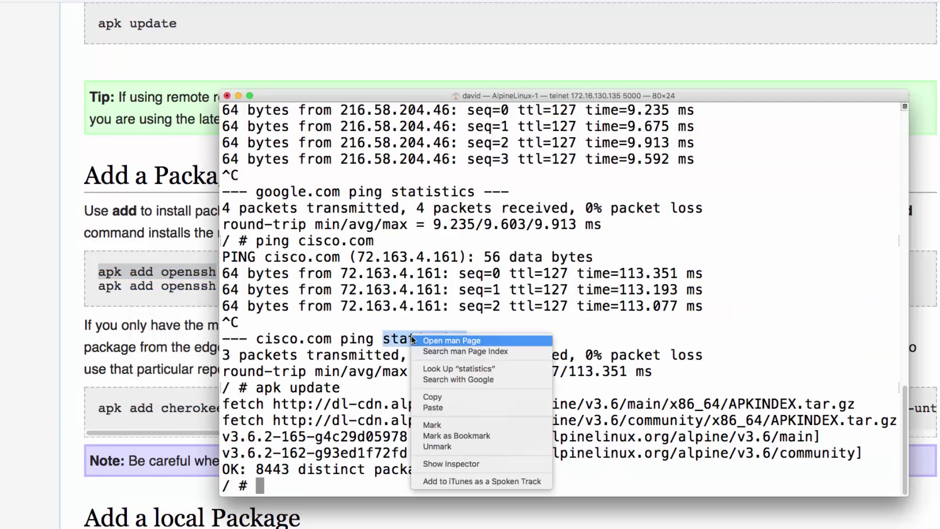
pyautogui.click(470, 408)
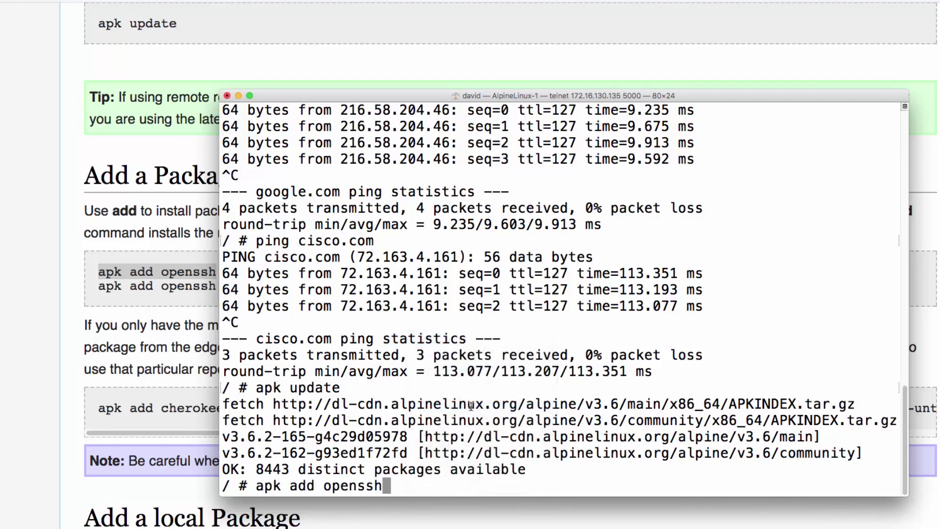
pyautogui.press('Return')
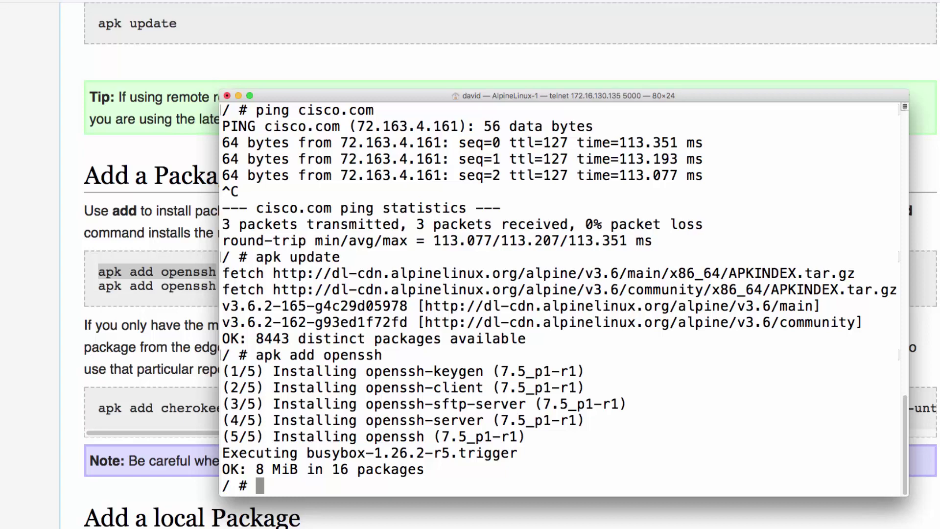
# Step: Scroll further down the wiki page and select the next apk command
pyautogui.click(133, 290)
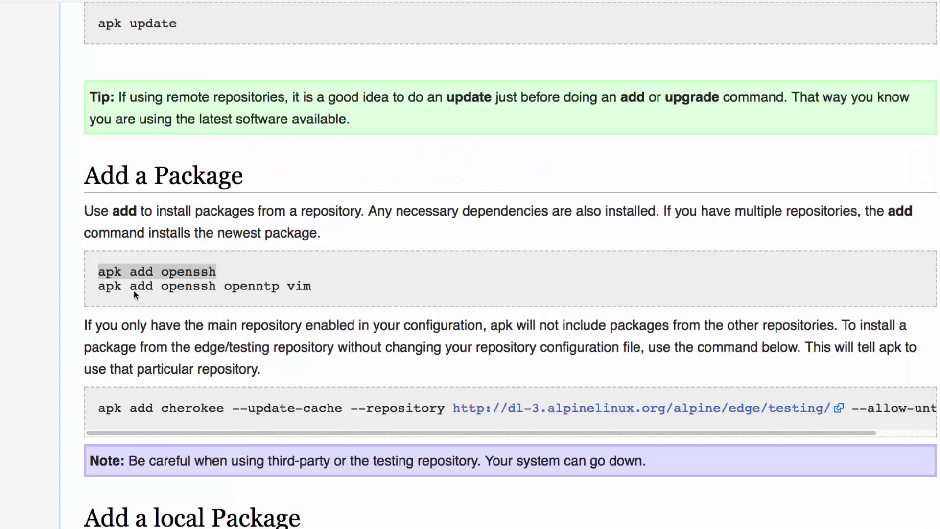
pyautogui.scroll(-1, 265, 297)
pyautogui.moveTo(307, 258); pyautogui.dragTo(96, 256)
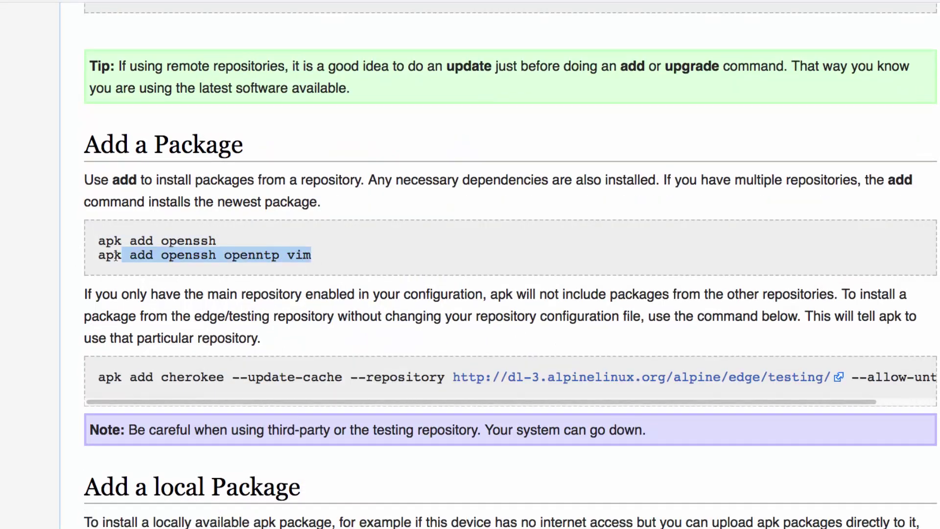
pyautogui.scroll(-1, 255, 328)
pyautogui.scroll(-4, 256, 328)
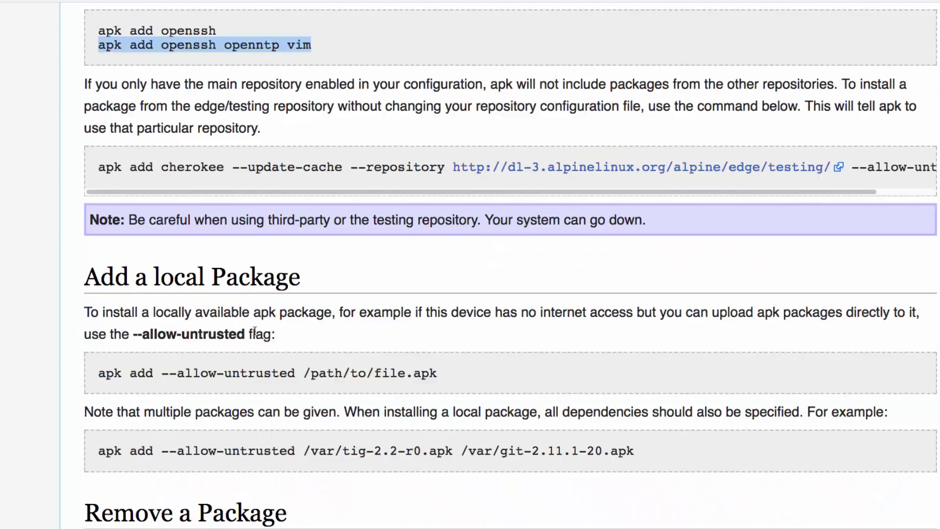
# Step: Copy 'apk search -v' from the wiki and run it in the terminal
pyautogui.scroll(-15, 254, 332)
pyautogui.moveTo(225, 240); pyautogui.dragTo(107, 242)
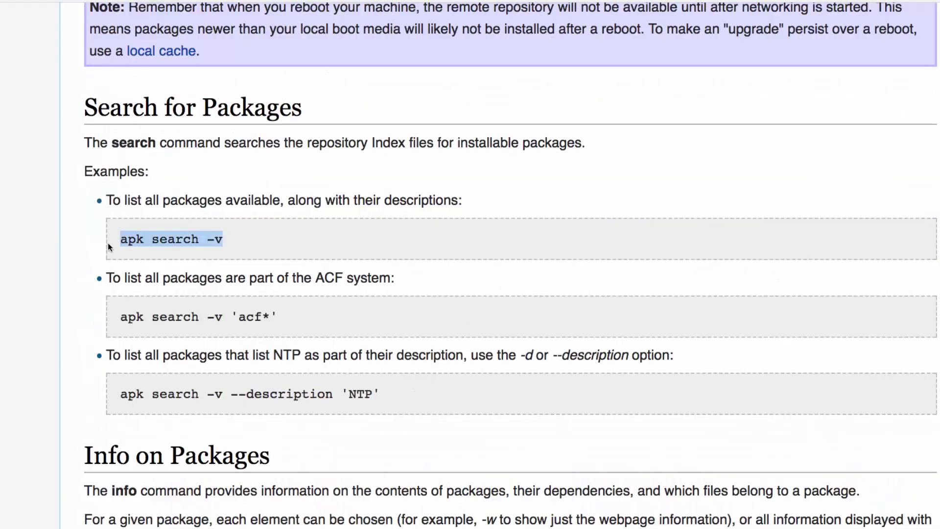
pyautogui.rightClick(143, 239)
pyautogui.click(178, 263)
pyautogui.press('super+Tab')
pyautogui.rightClick(706, 414)
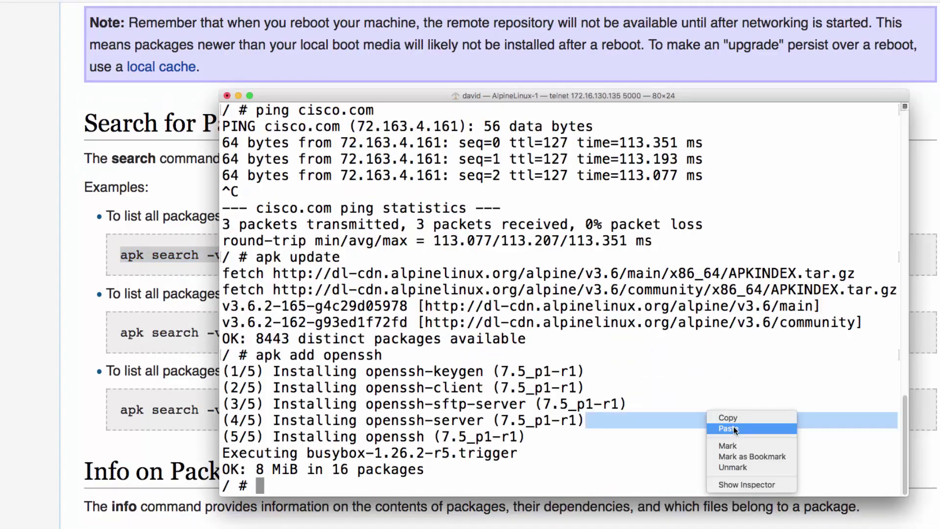
pyautogui.click(734, 426)
pyautogui.press('Return')
# Step: Re-run 'apk search -v | more', page through four screens of packages, then quit the pager
pyautogui.press('Up')
pyautogui.write('| m')
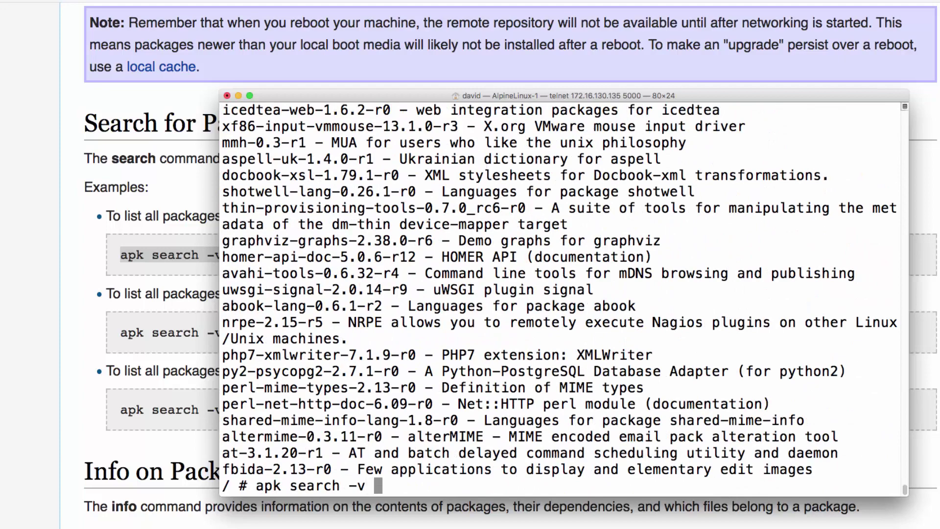
pyautogui.write('ore')
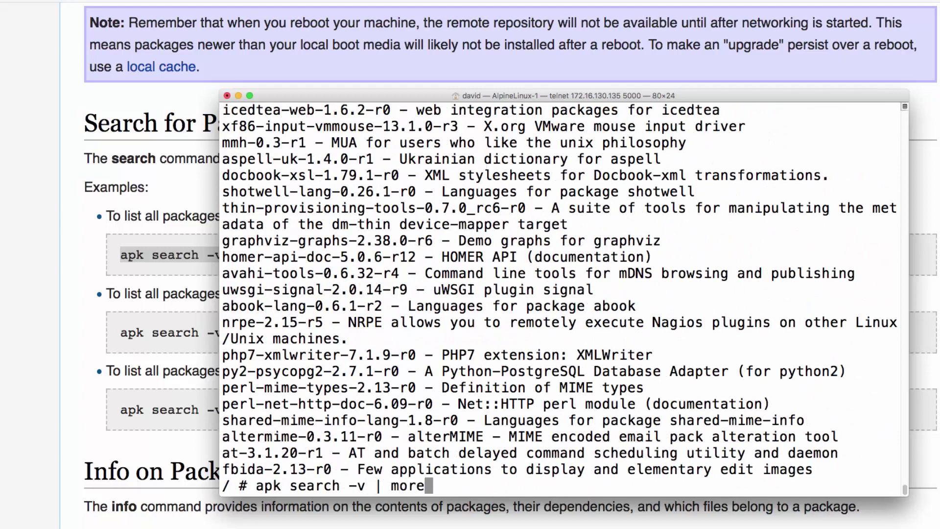
pyautogui.press('Return')
pyautogui.press('space')
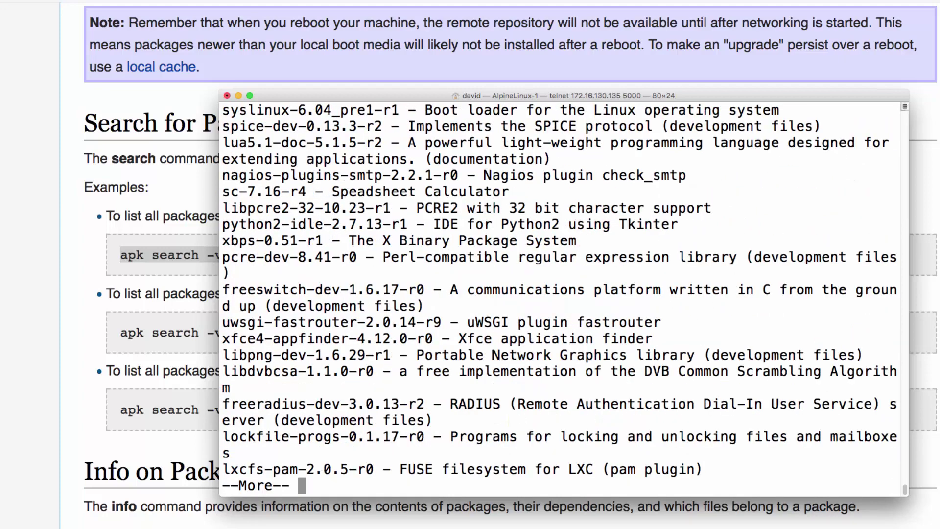
pyautogui.press('space')
pyautogui.press('space')
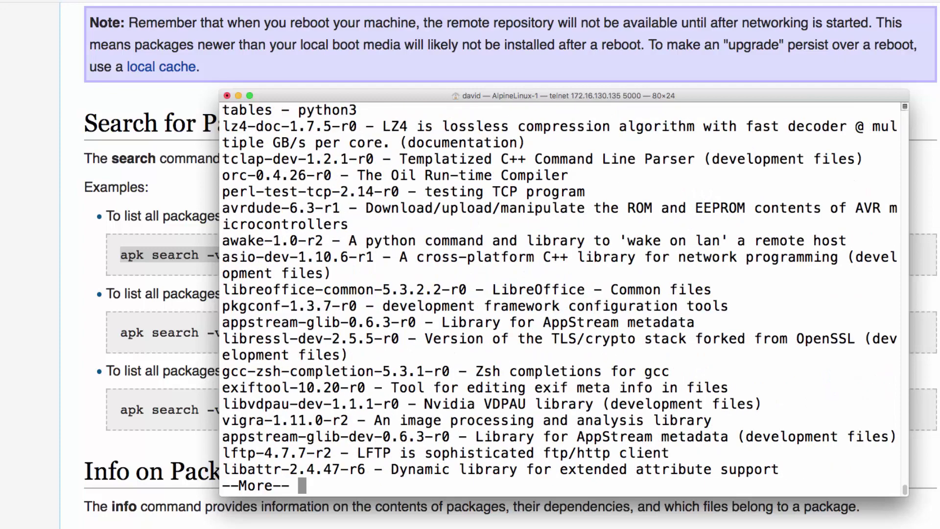
pyautogui.press('space')
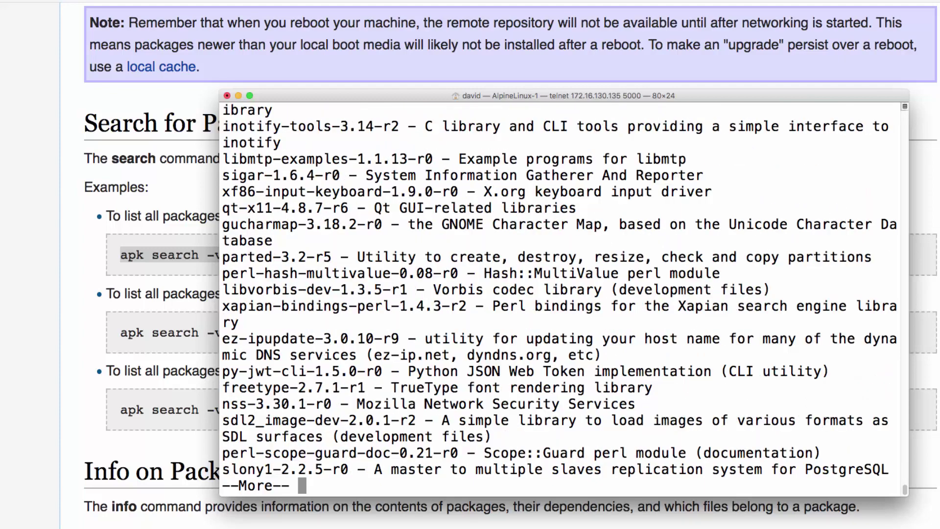
pyautogui.press('space')
pyautogui.press('space')
pyautogui.press('space')
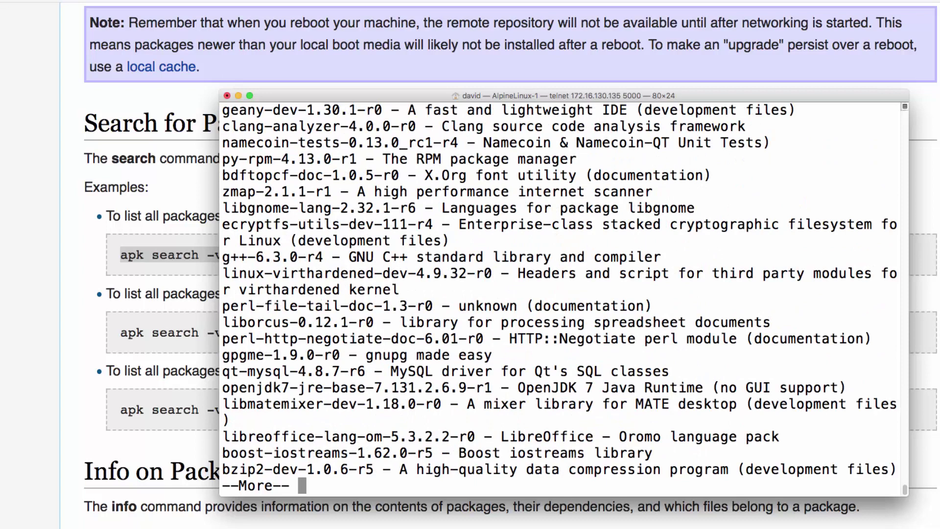
pyautogui.press('q')
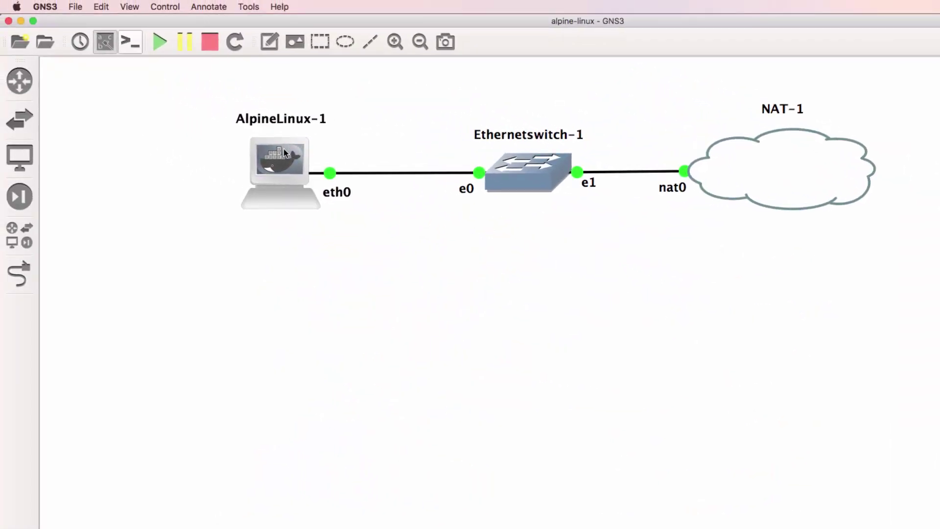
# Step: Place an Ubuntu appliance from End devices below the switch, then stop AlpineLinux-1
pyautogui.moveTo(283, 151)
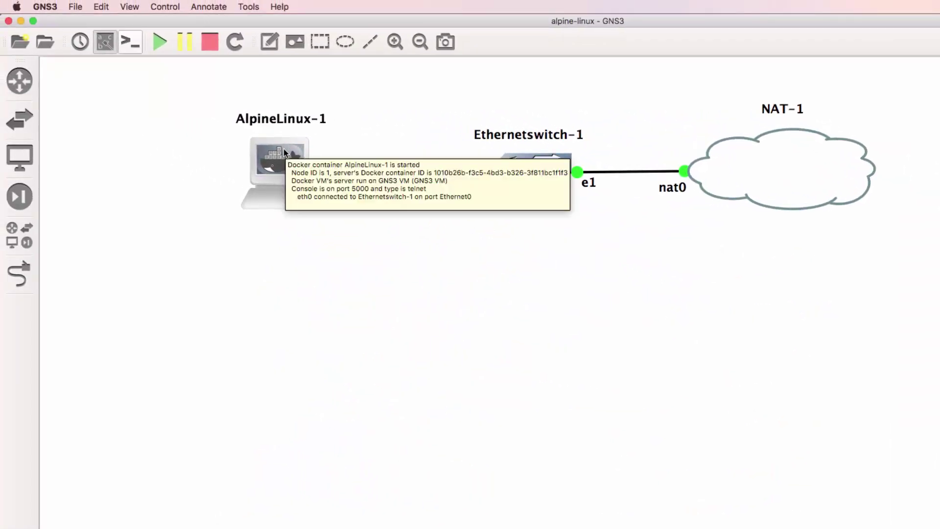
pyautogui.click(18, 167)
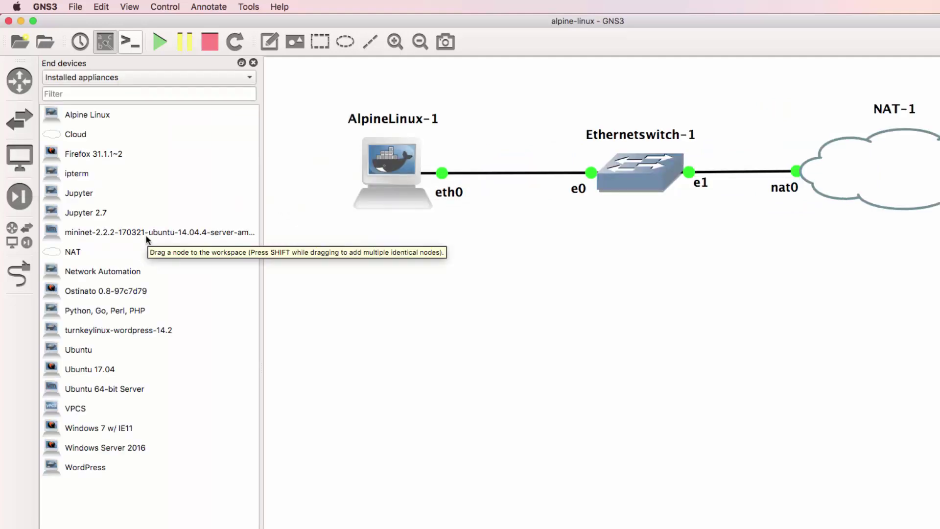
pyautogui.click(100, 349)
pyautogui.moveTo(127, 356); pyautogui.dragTo(595, 324)
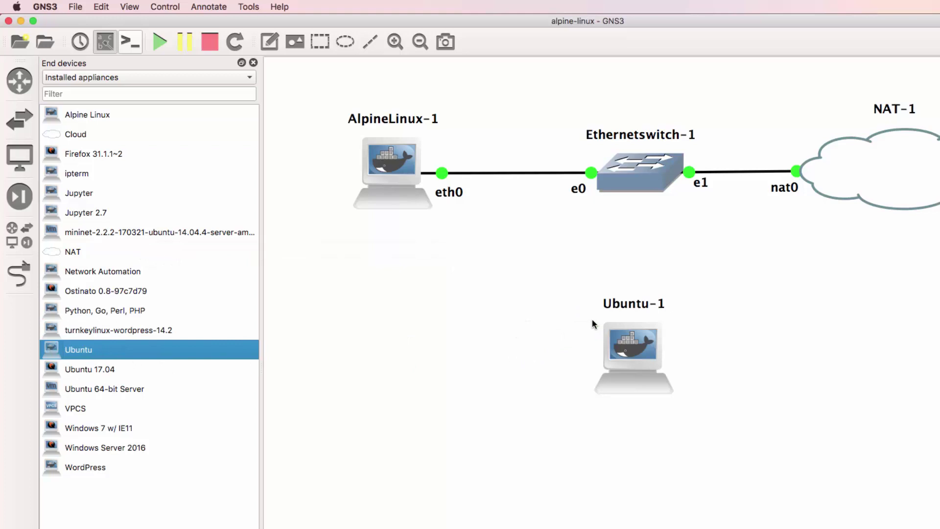
pyautogui.click(253, 62)
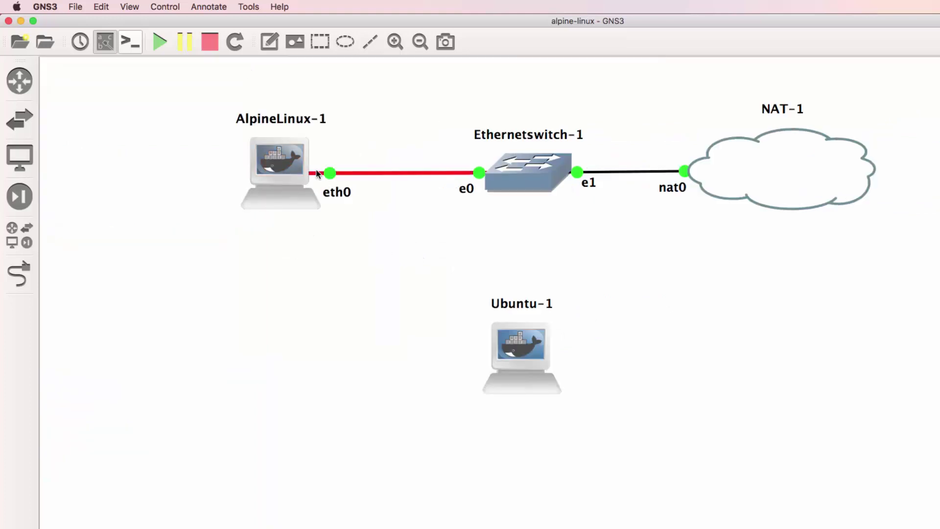
pyautogui.rightClick(290, 167)
pyautogui.click(330, 375)
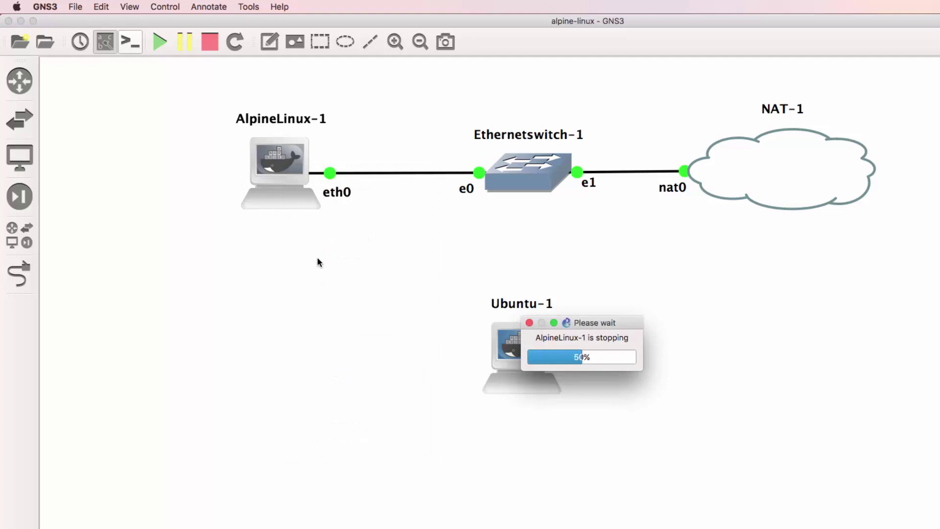
# Step: Duplicate AlpineLinux-1 twice, placing AlpineLinux-2 below it and AlpineLinux-3 beside AlpineLinux-2
pyautogui.rightClick(298, 167)
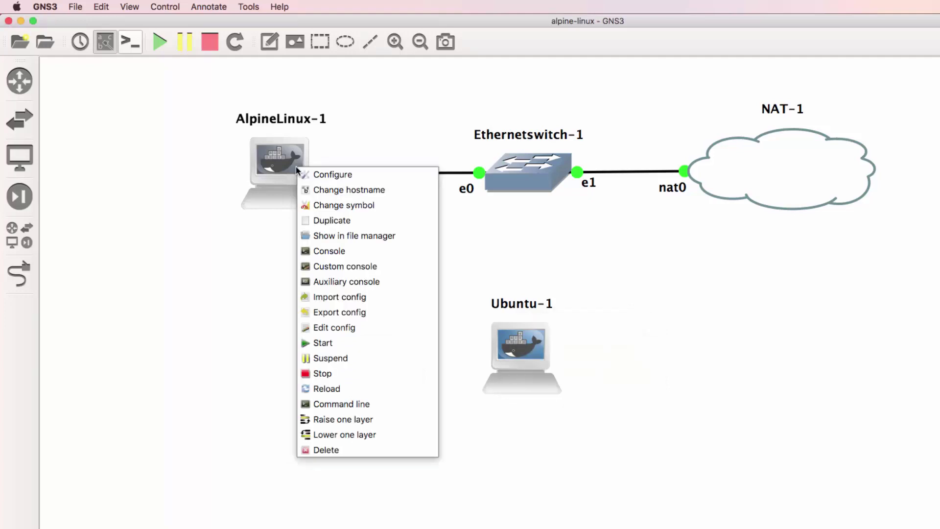
pyautogui.click(341, 220)
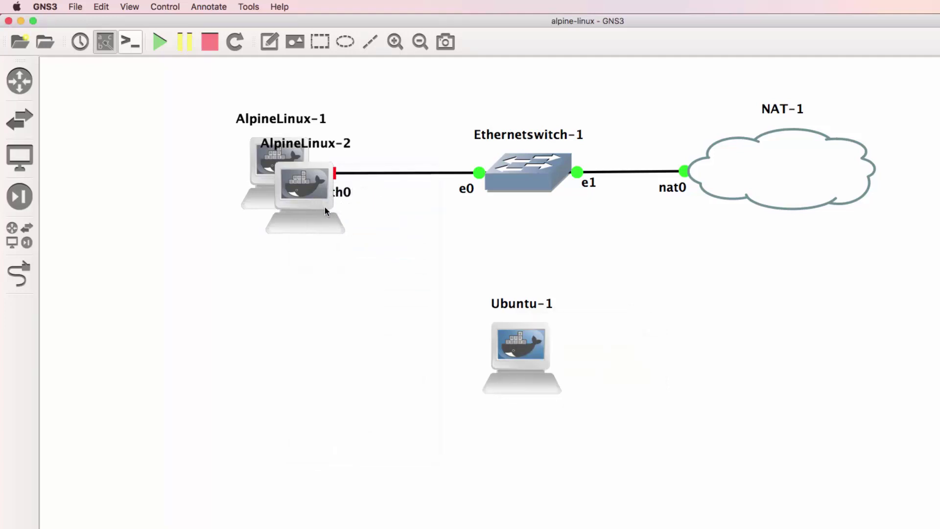
pyautogui.moveTo(321, 265); pyautogui.dragTo(303, 312)
pyautogui.rightClick(291, 157)
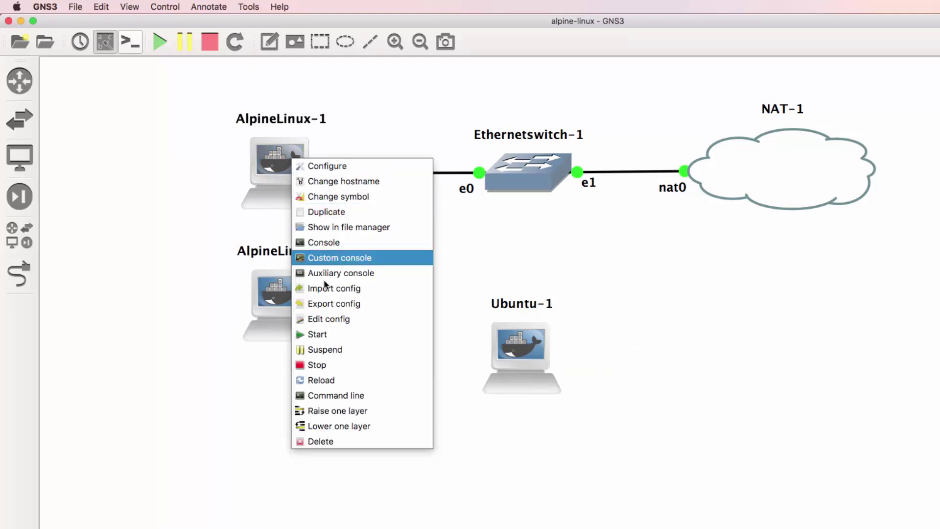
pyautogui.click(322, 211)
pyautogui.moveTo(310, 186); pyautogui.dragTo(442, 295)
# Step: Delete the Ubuntu-1 node and nudge AlpineLinux-3 slightly right and down
pyautogui.moveTo(508, 357); pyautogui.dragTo(631, 377)
pyautogui.rightClick(643, 371)
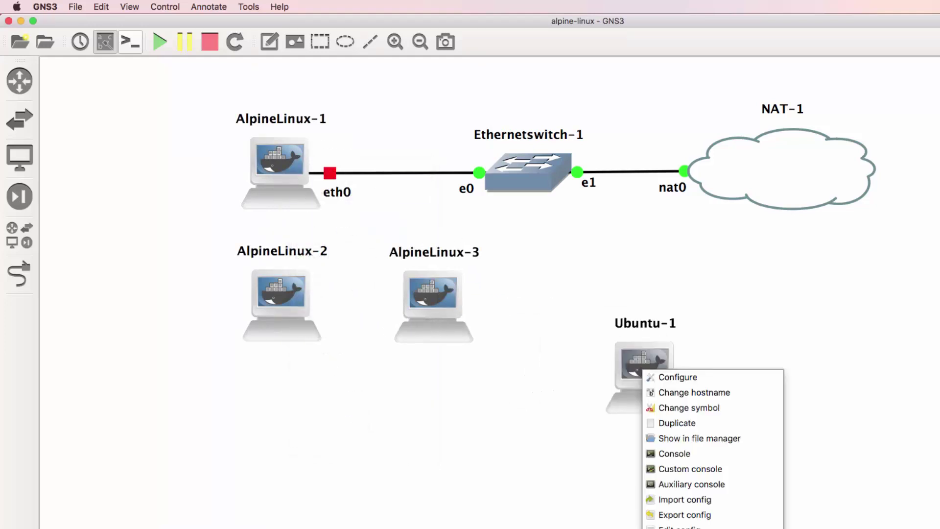
pyautogui.click(675, 484)
pyautogui.click(668, 367)
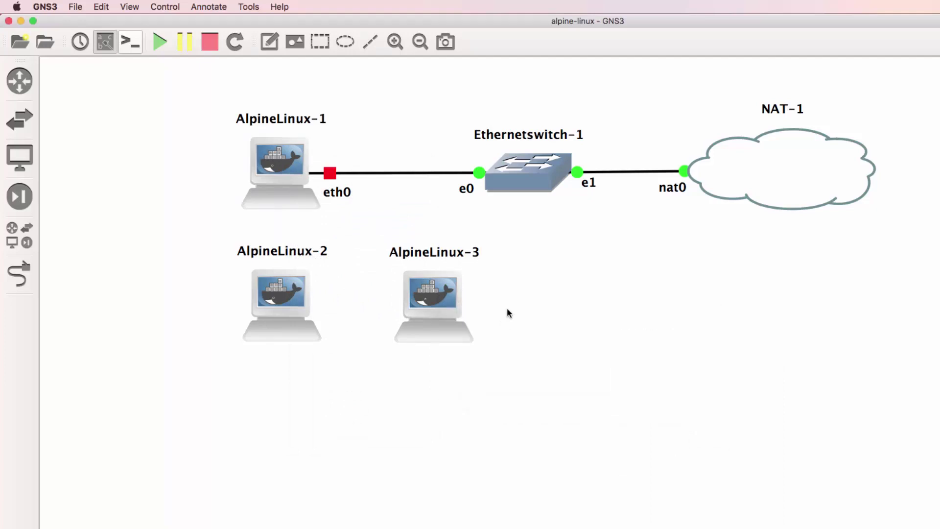
pyautogui.moveTo(432, 296); pyautogui.dragTo(471, 308)
pyautogui.rightClick(285, 159)
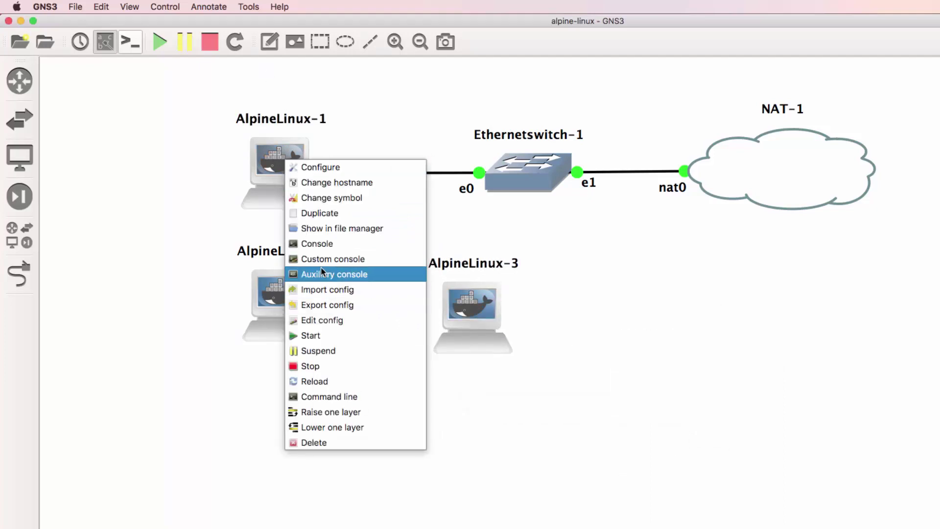
# Step: Create AlpineLinux-4 right of AlpineLinux-3 and link AlpineLinux-2 eth0 to switch port Ethernet2
pyautogui.click(319, 212)
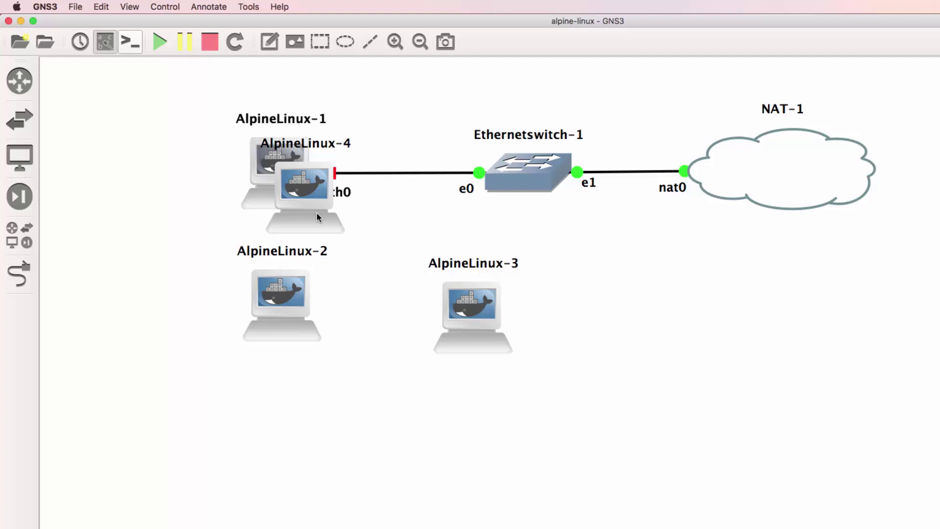
pyautogui.moveTo(375, 215); pyautogui.dragTo(646, 308)
pyautogui.click(19, 274)
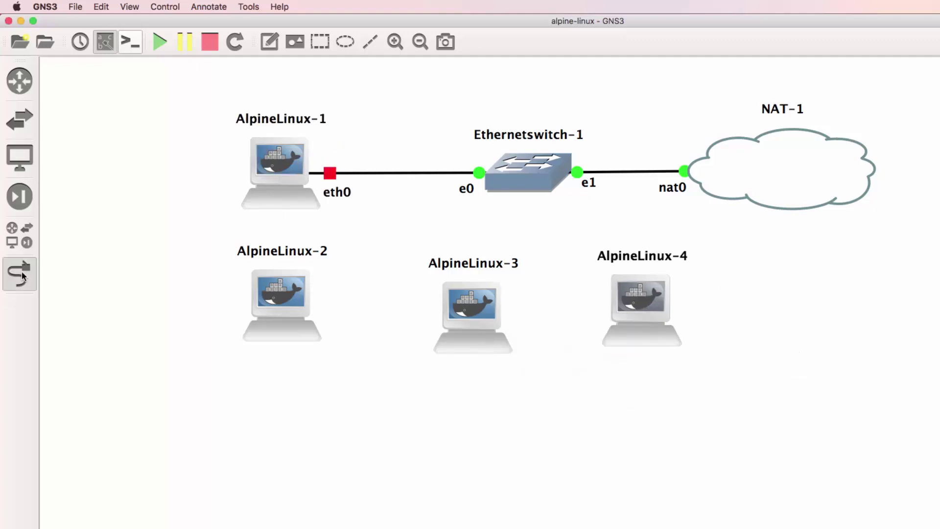
pyautogui.click(296, 287)
pyautogui.click(321, 292)
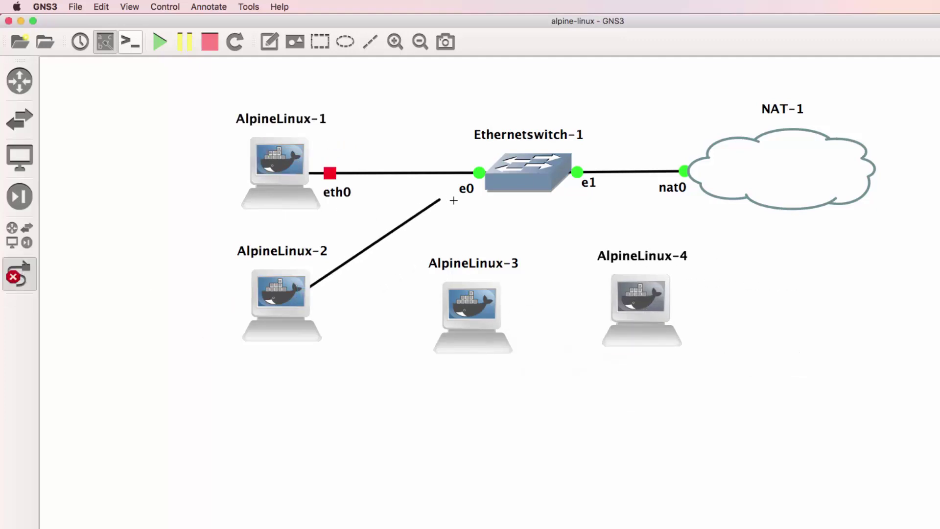
pyautogui.click(509, 187)
pyautogui.click(540, 224)
# Step: Link AlpineLinux-3 eth0 to Ethernet3 and switch Ethernet4 to AlpineLinux-4 eth0, then start all nodes
pyautogui.click(476, 304)
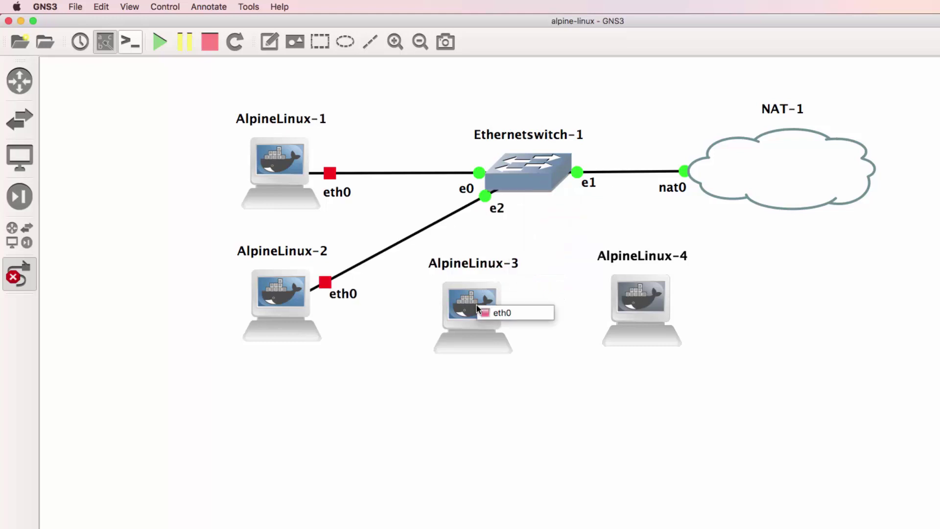
pyautogui.click(499, 316)
pyautogui.click(531, 173)
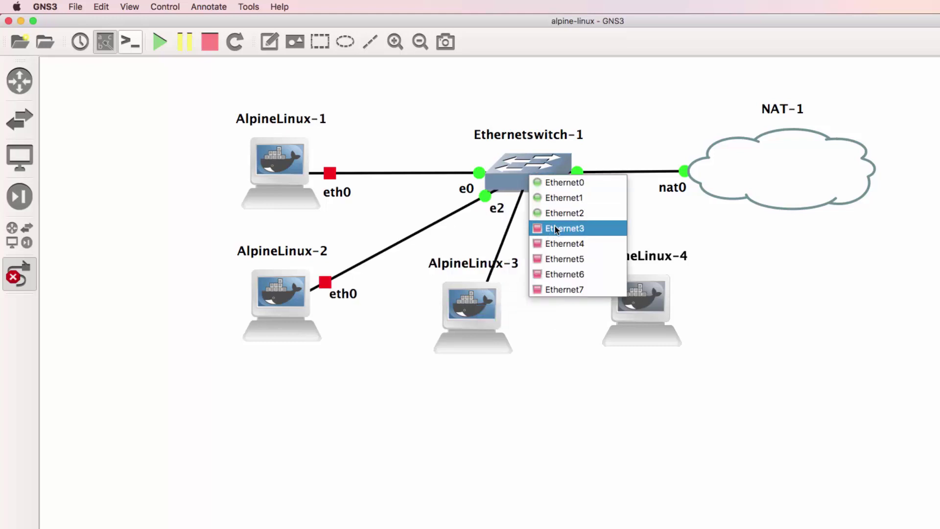
pyautogui.click(555, 228)
pyautogui.click(543, 176)
pyautogui.click(579, 244)
pyautogui.click(636, 290)
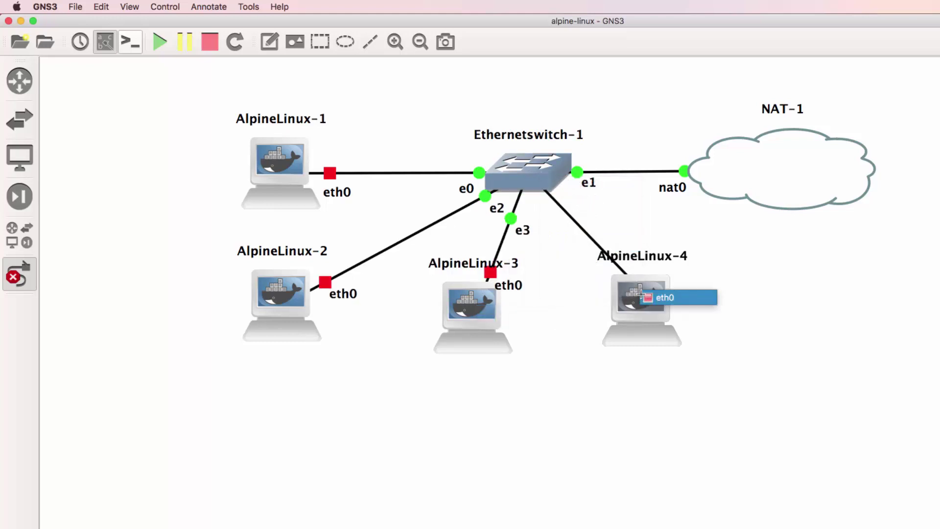
pyautogui.click(658, 301)
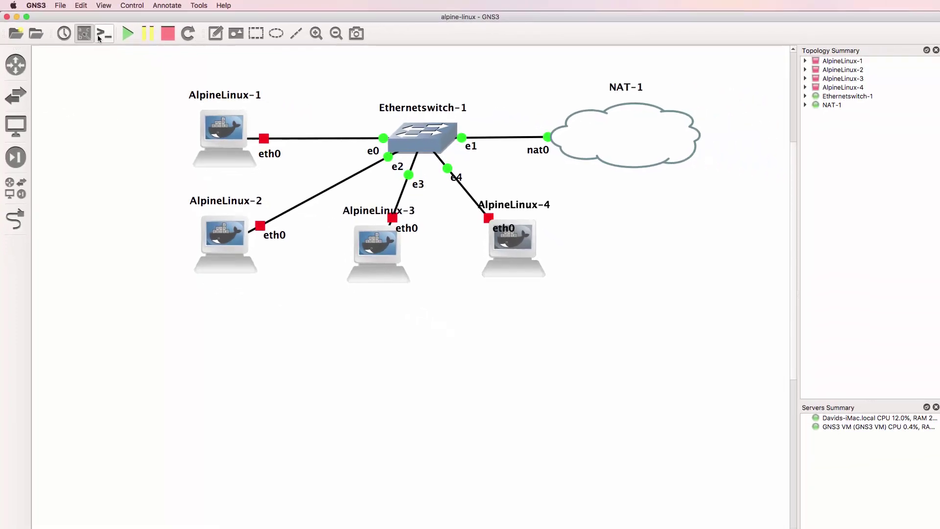
pyautogui.click(159, 43)
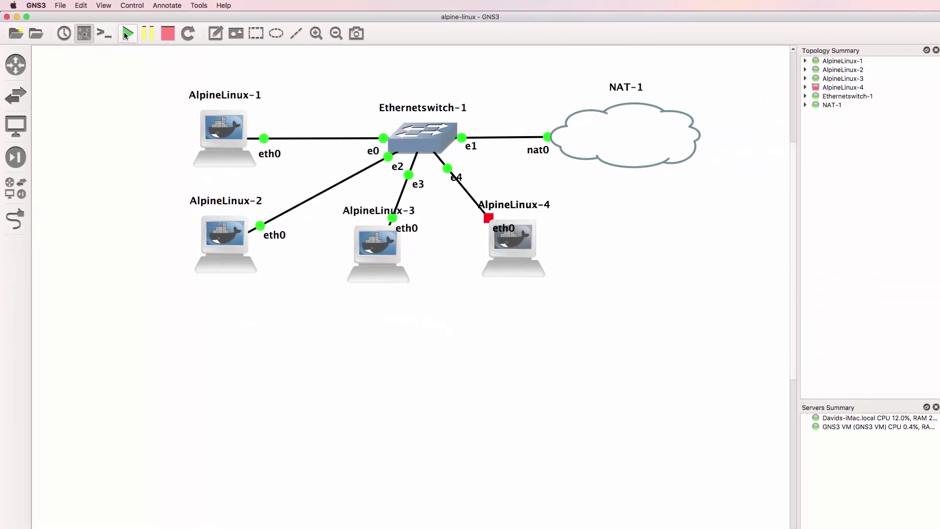
# Step: Open consoles to all nodes and run ifconfig on AlpineLinux-2, finding 192.168.122.74
pyautogui.click(99, 34)
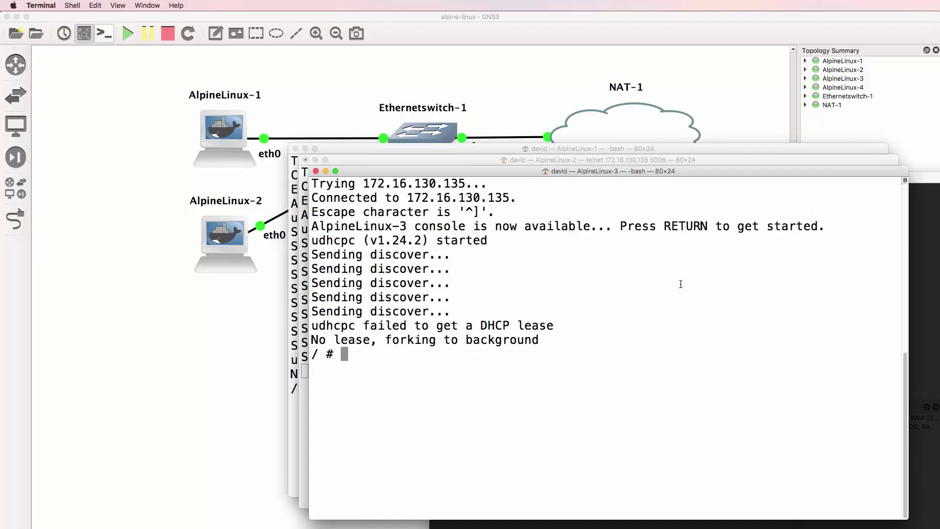
pyautogui.press('Return')
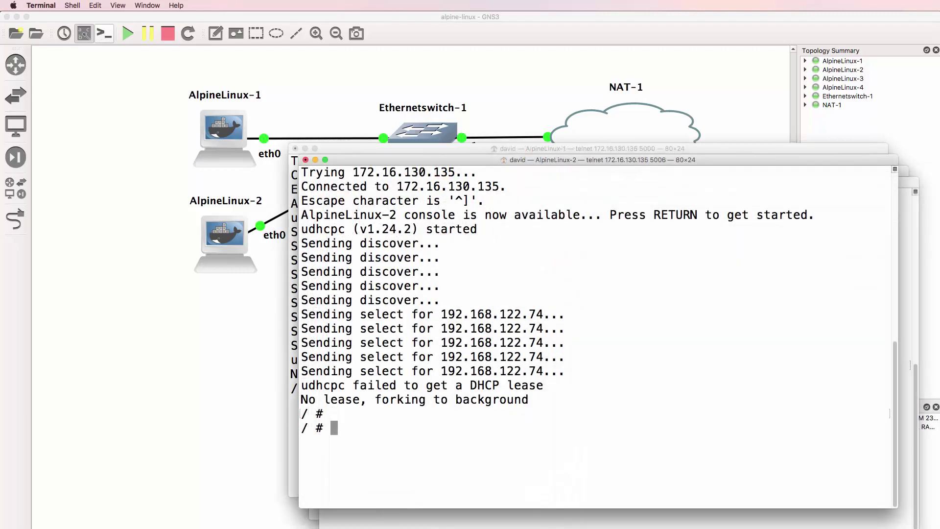
pyautogui.write('ifconfig')
pyautogui.press('Return')
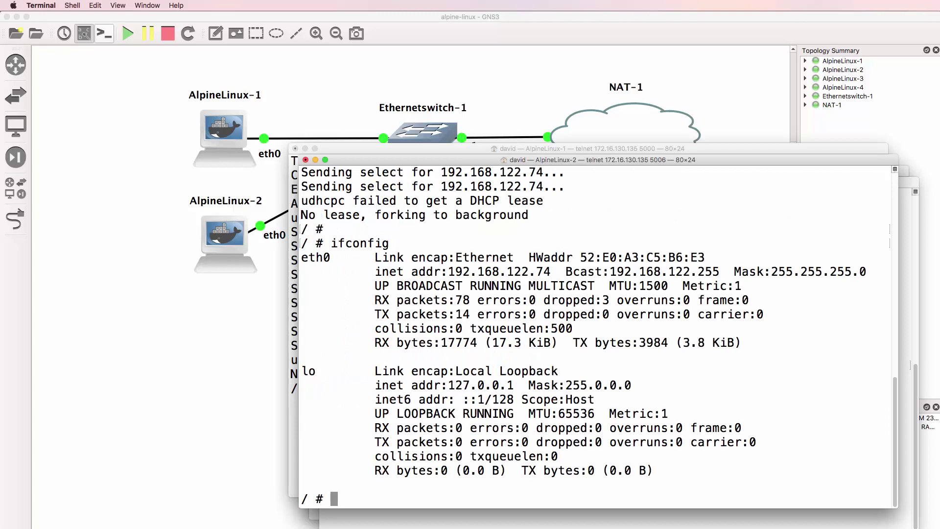
pyautogui.moveTo(555, 270); pyautogui.dragTo(384, 270)
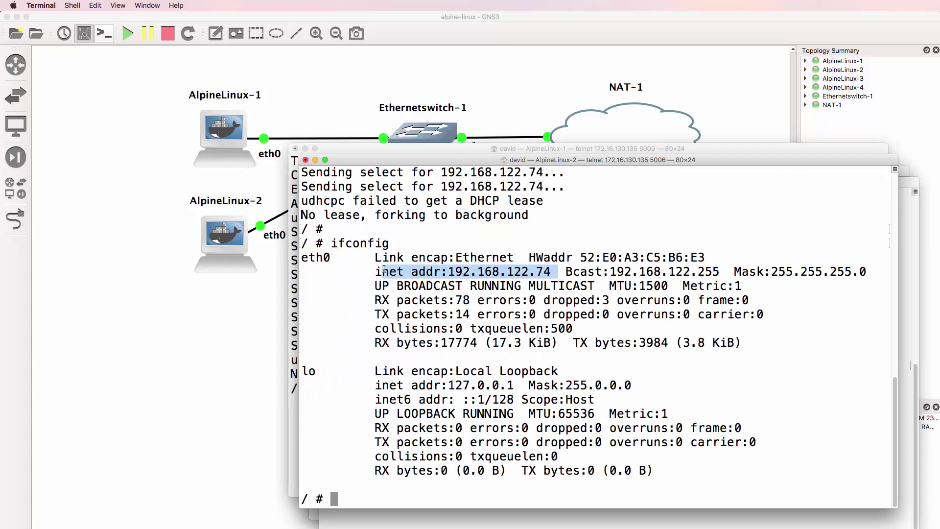
# Step: Run ifconfig in the AlpineLinux-1 console, finding its eth0 address 192.168.122.89
pyautogui.click(414, 149)
pyautogui.write('ifconfig')
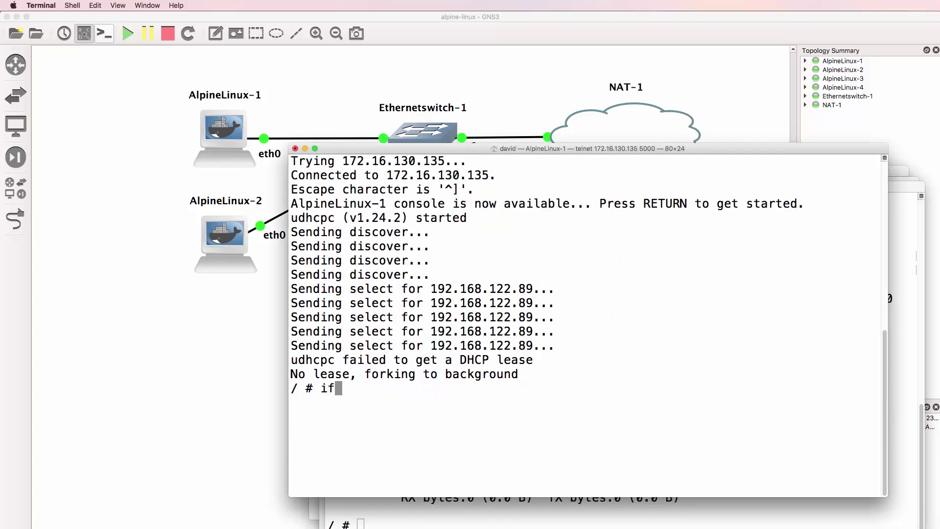
pyautogui.press('Return')
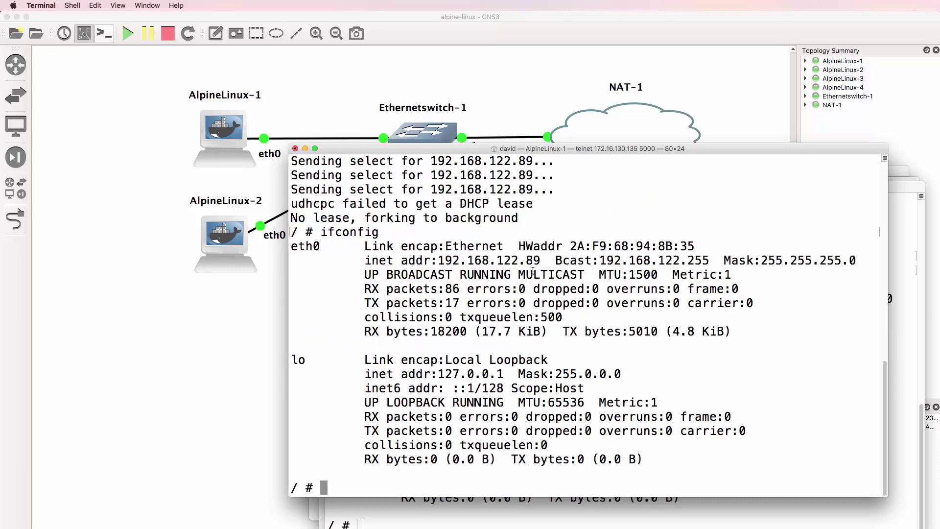
pyautogui.moveTo(541, 267); pyautogui.dragTo(342, 264)
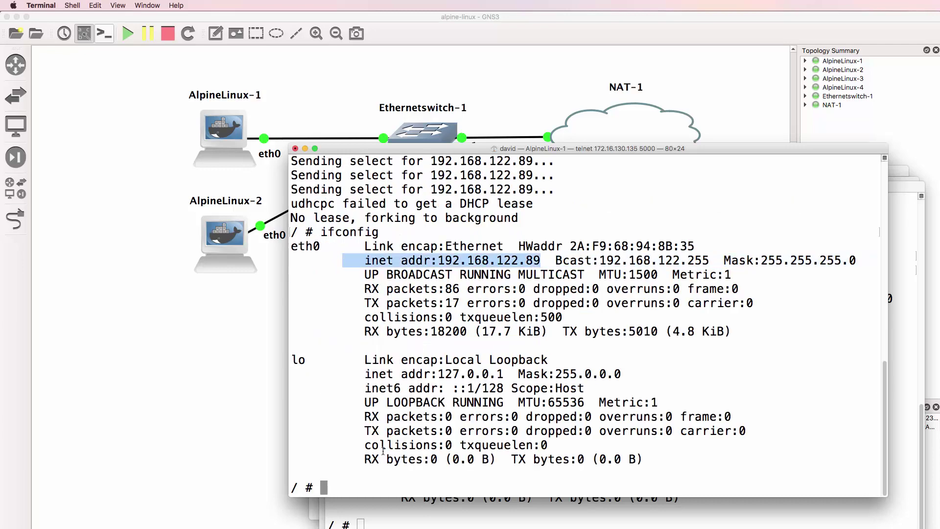
# Step: Ping 192.168.122.89 from the AlpineLinux-2 console
pyautogui.click(421, 498)
pyautogui.click(482, 194)
pyautogui.moveTo(516, 189); pyautogui.dragTo(514, 137)
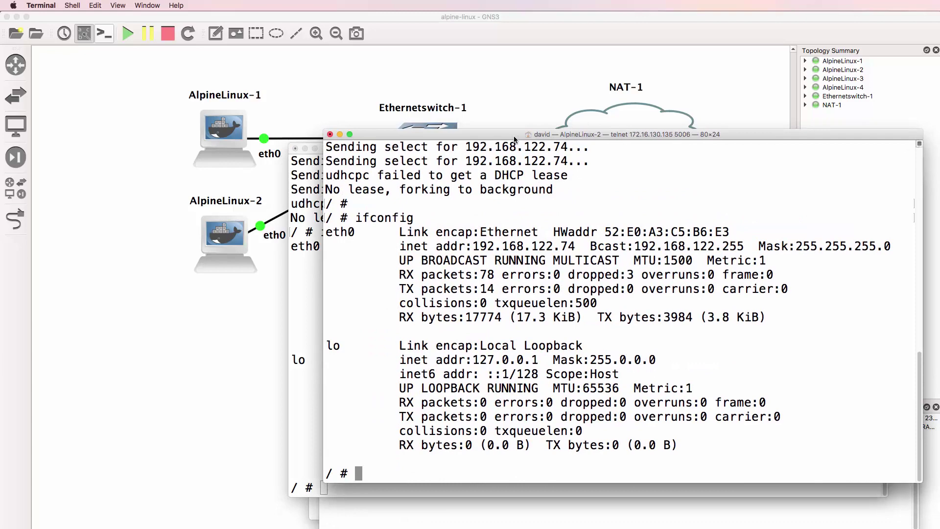
pyautogui.write('ping 192.168.122.')
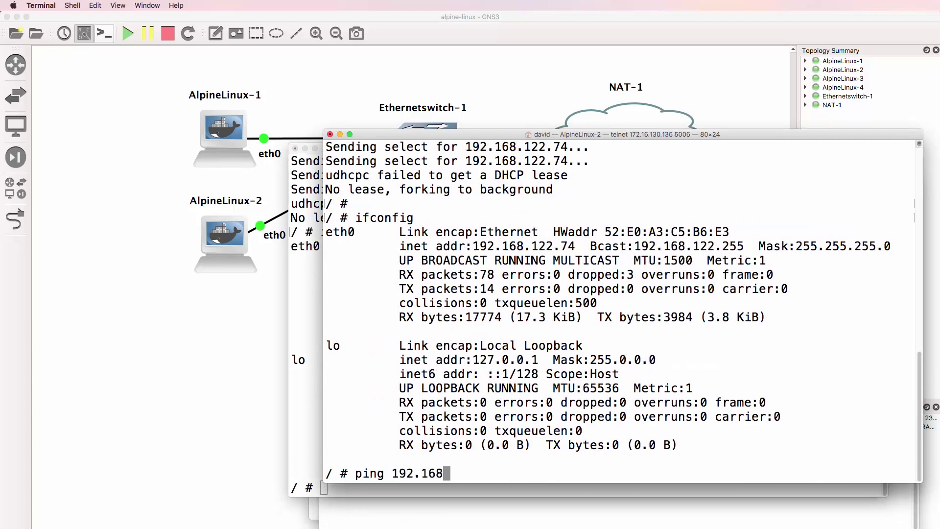
pyautogui.write('89')
pyautogui.press('Return')
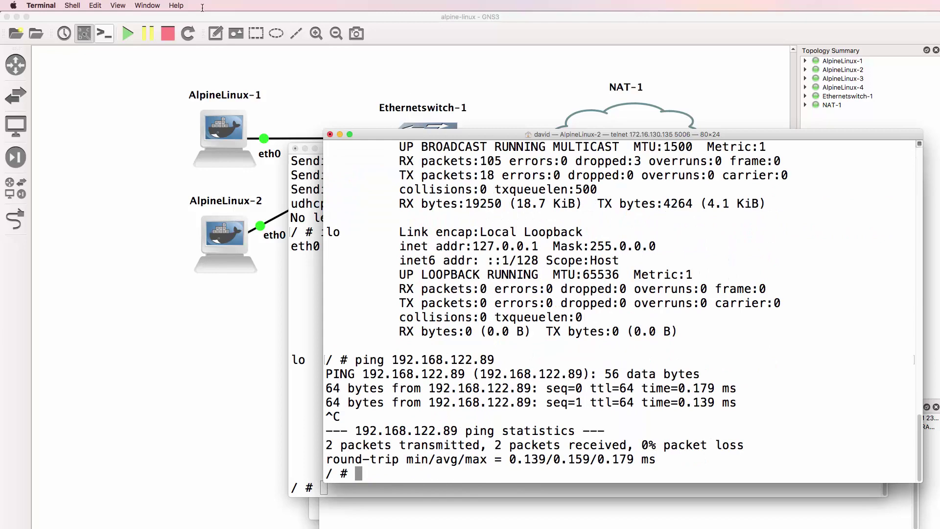
pyautogui.click(297, 191)
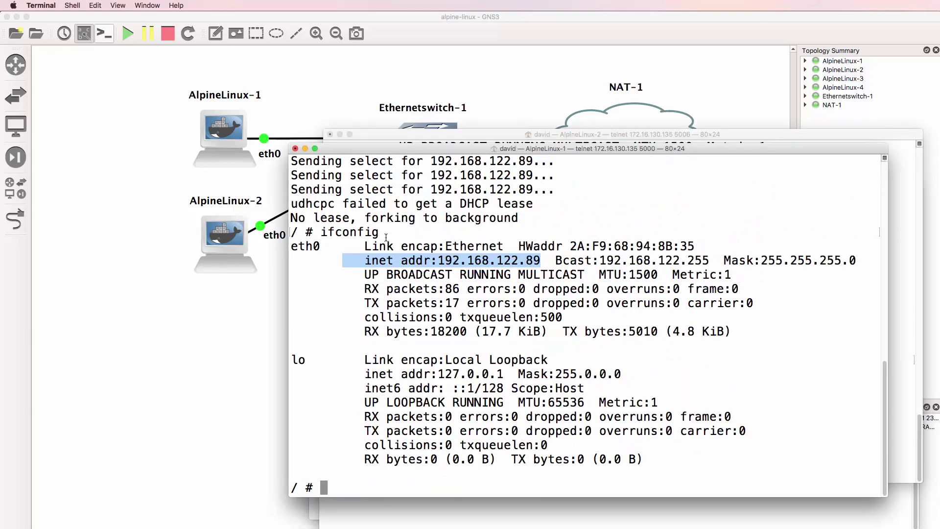
# Step: Run ifconfig in the AlpineLinux-4 console, finding its address 192.168.122.62
pyautogui.click(506, 110)
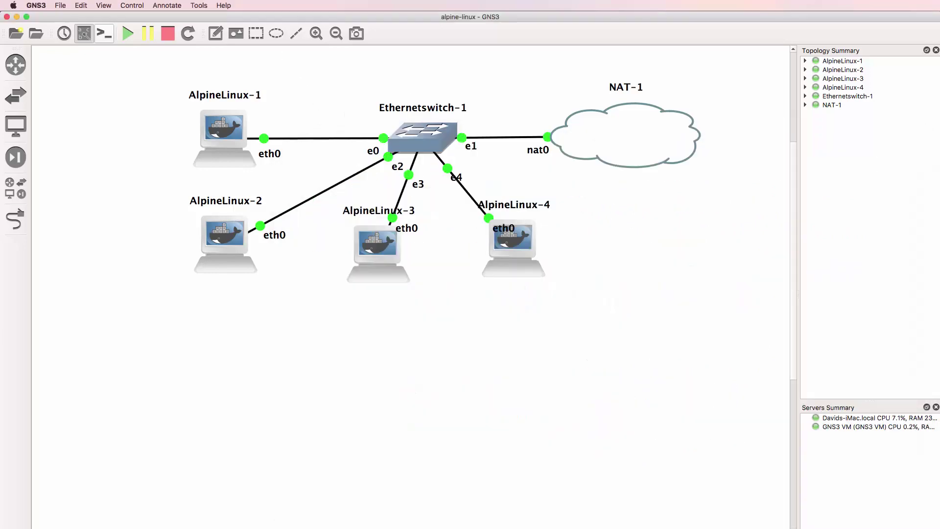
pyautogui.press('super+Tab')
pyautogui.press('Return')
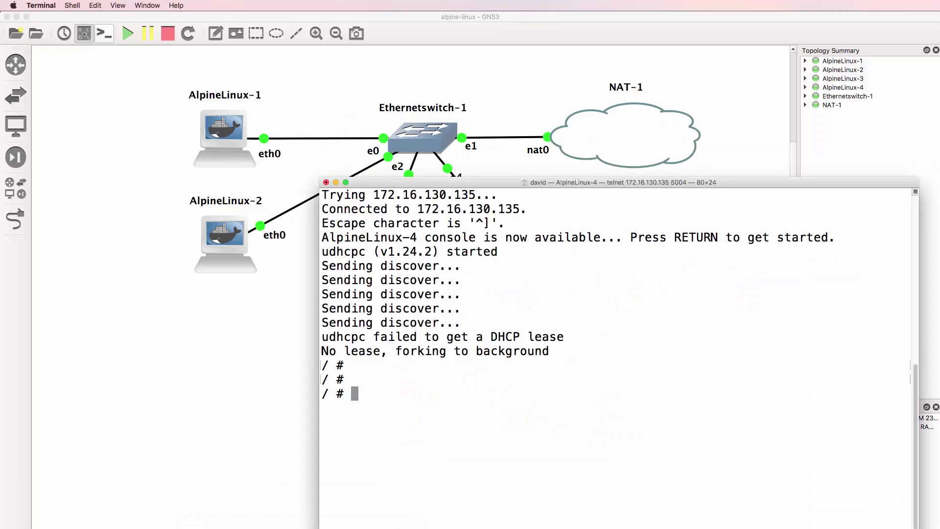
pyautogui.write('ifconfig')
pyautogui.press('Return')
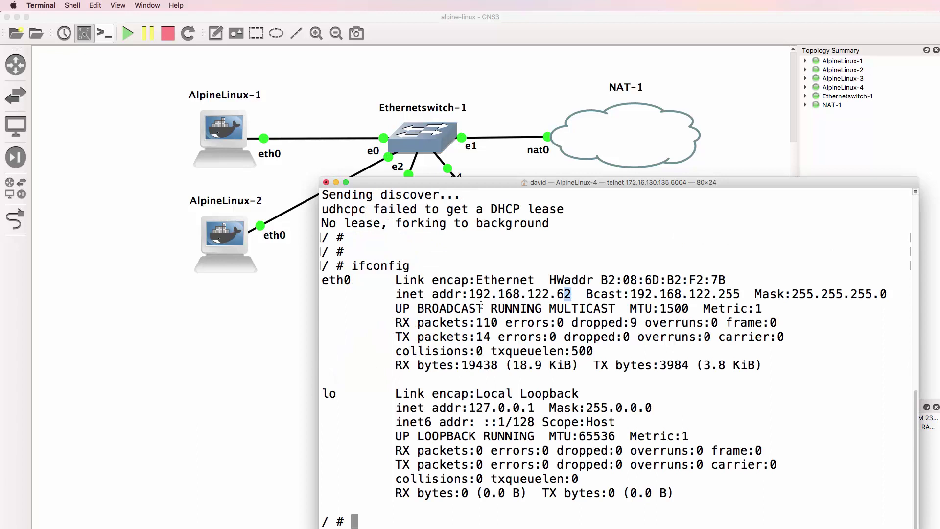
pyautogui.moveTo(571, 294); pyautogui.dragTo(435, 294)
# Step: Ping 192.168.122.89 from AlpineLinux-4 and stop it with Ctrl+C after one reply
pyautogui.write('ping')
pyautogui.click(750, 81)
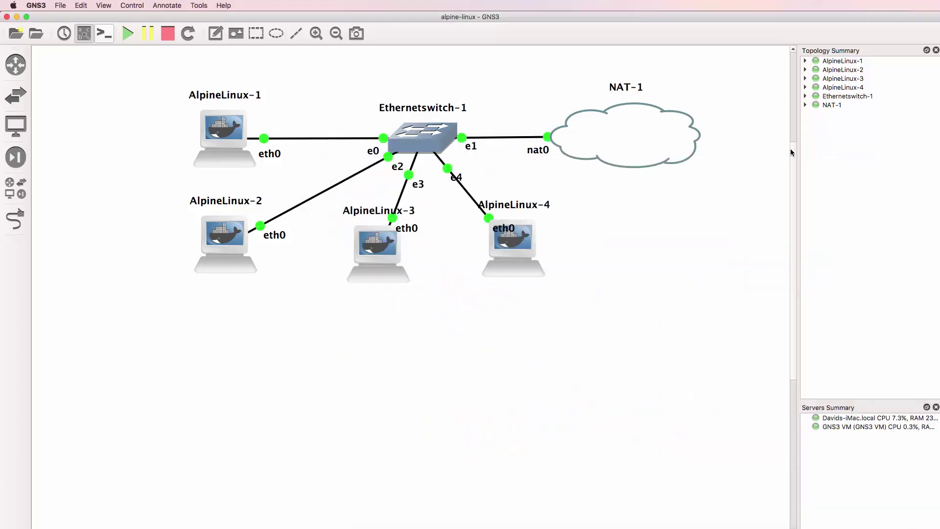
pyautogui.moveTo(791, 149); pyautogui.dragTo(793, 173)
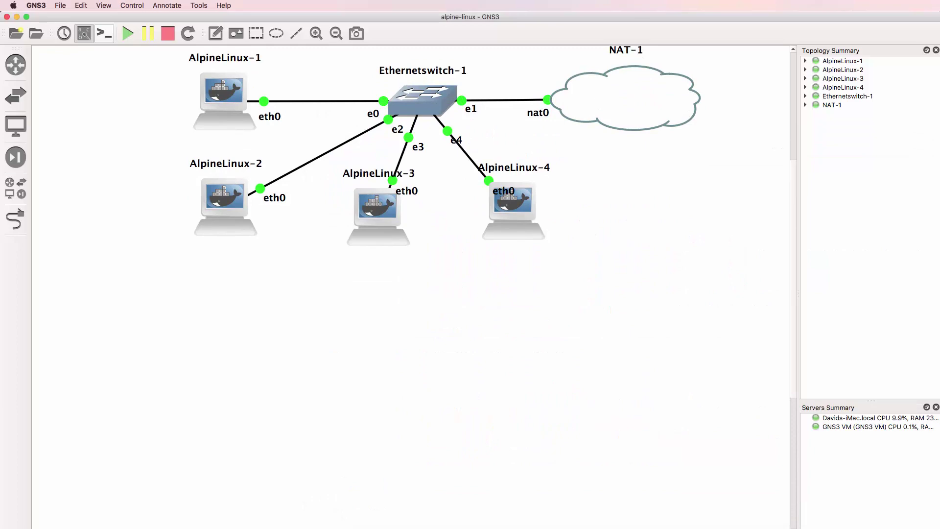
pyautogui.press('super+Tab')
pyautogui.write('192.168.122.')
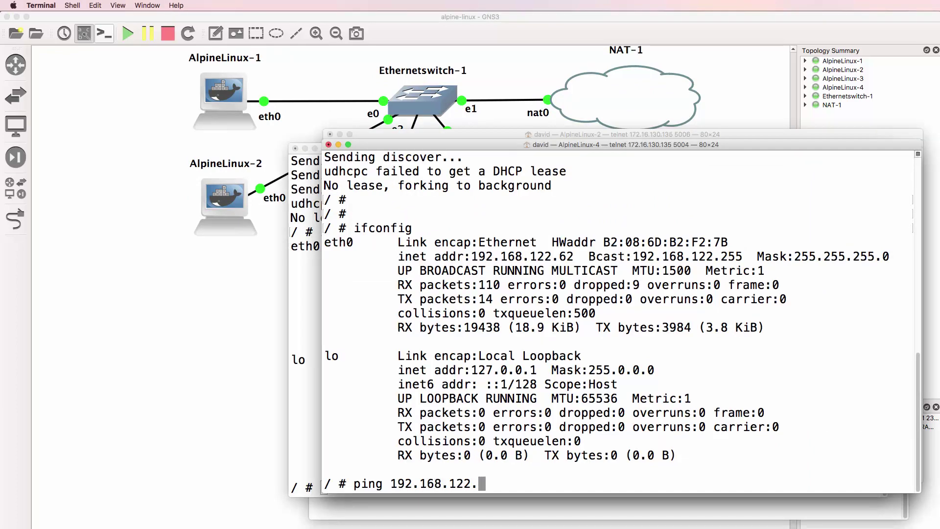
pyautogui.write('89')
pyautogui.press('Return')
pyautogui.hotkey('ctrl', 'c')
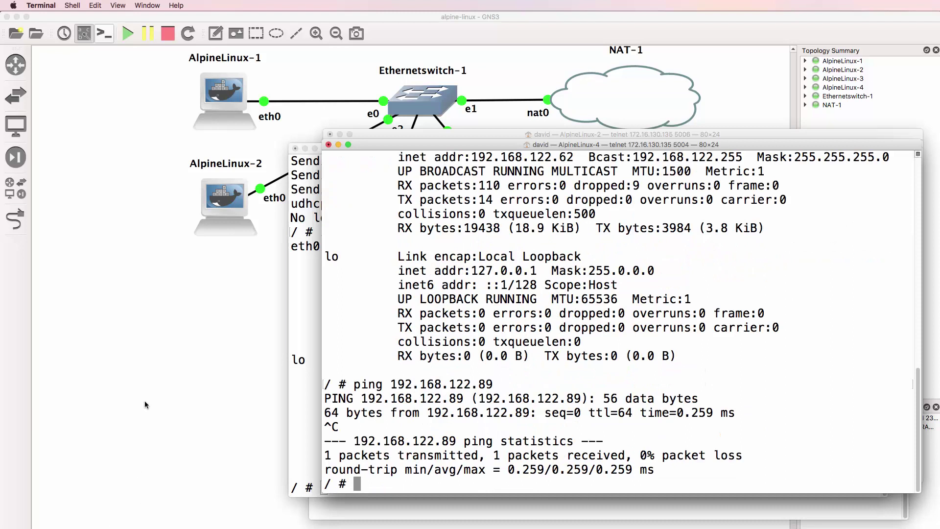
# Step: Drop the AlpineLinux-3, -4 and -2 name labels below their icons, and move eth0 and e4 off the link
pyautogui.click(146, 404)
pyautogui.moveTo(406, 179); pyautogui.dragTo(401, 245)
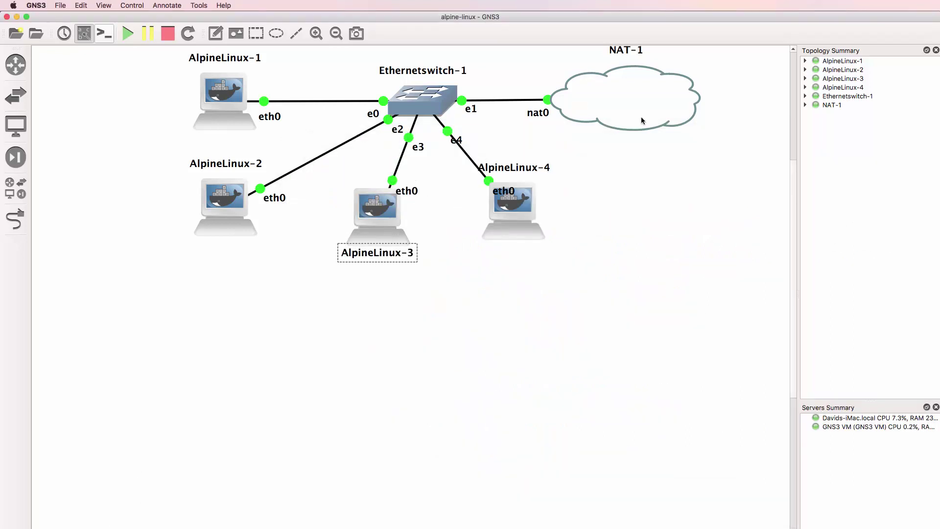
pyautogui.moveTo(494, 168); pyautogui.dragTo(499, 256)
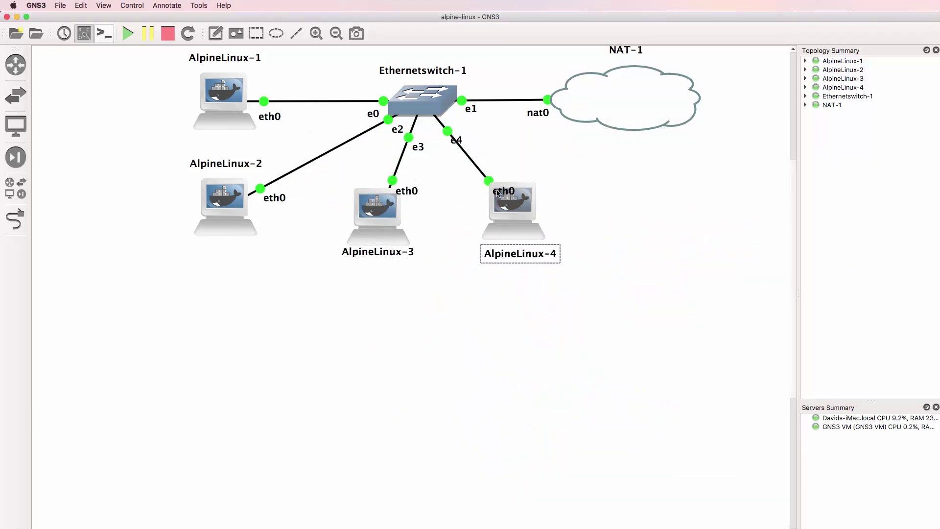
pyautogui.moveTo(497, 193); pyautogui.dragTo(506, 163)
pyautogui.moveTo(455, 140); pyautogui.dragTo(469, 130)
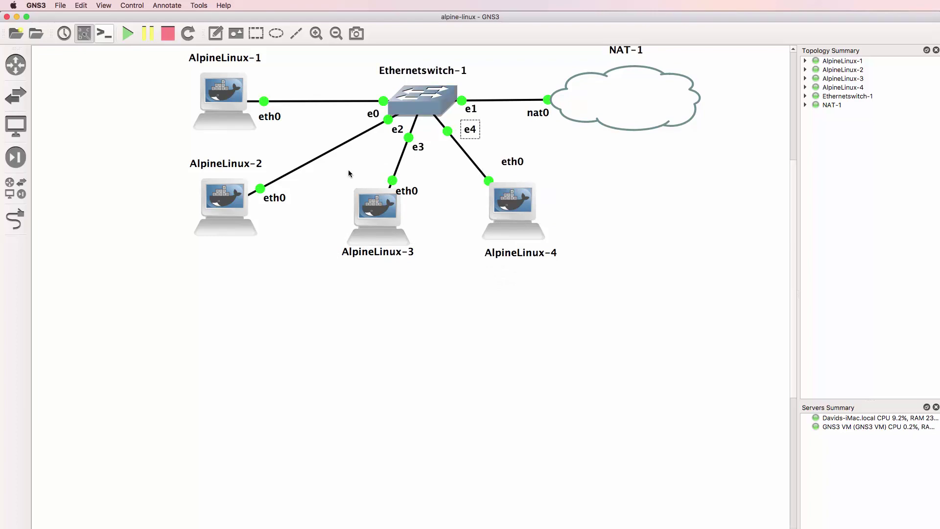
pyautogui.moveTo(252, 163); pyautogui.dragTo(250, 252)
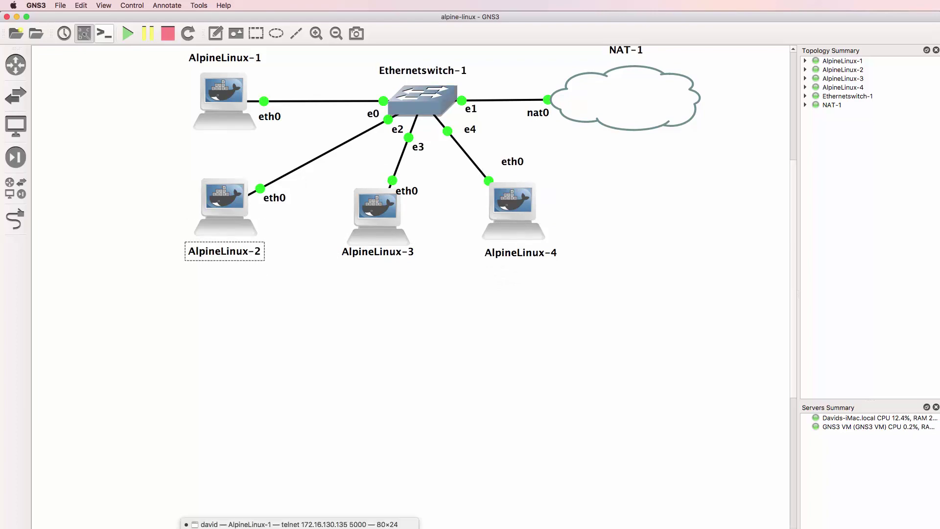
# Step: Show AlpineLinux-4's routing table with route -n, revealing default gateway 192.168.122.1
pyautogui.press('super+Tab')
pyautogui.write('route -')
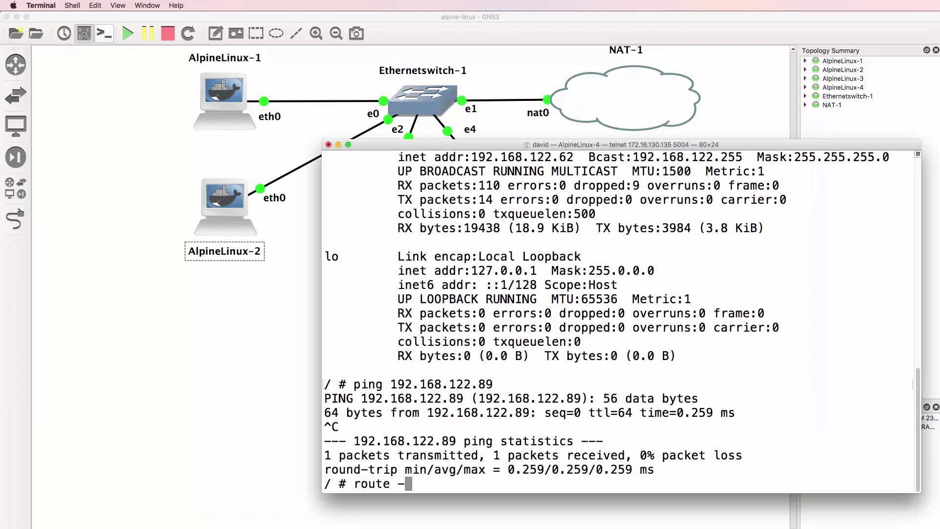
pyautogui.write('n')
pyautogui.press('Return')
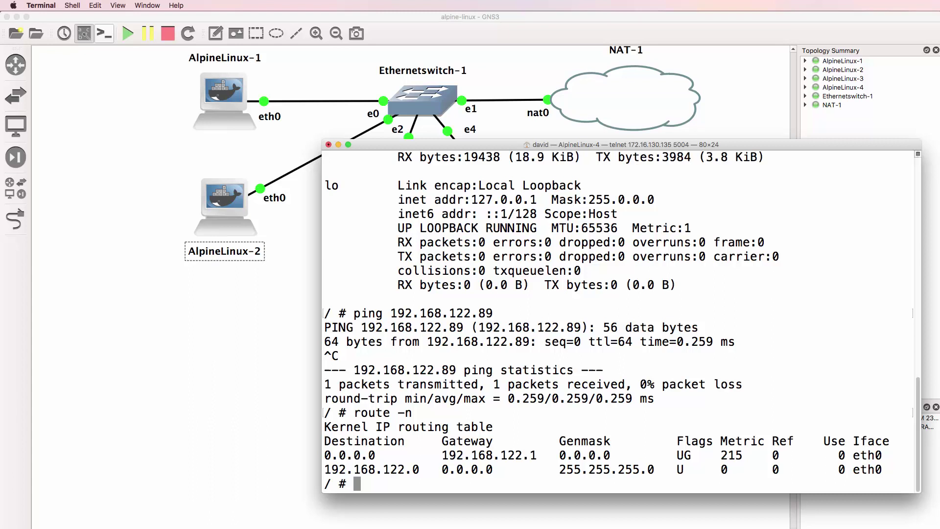
# Step: Print /etc/network/interfaces, highlight eth0's DHCP lines, and return to the GNS3 topology
pyautogui.write('cat /etc/network//')
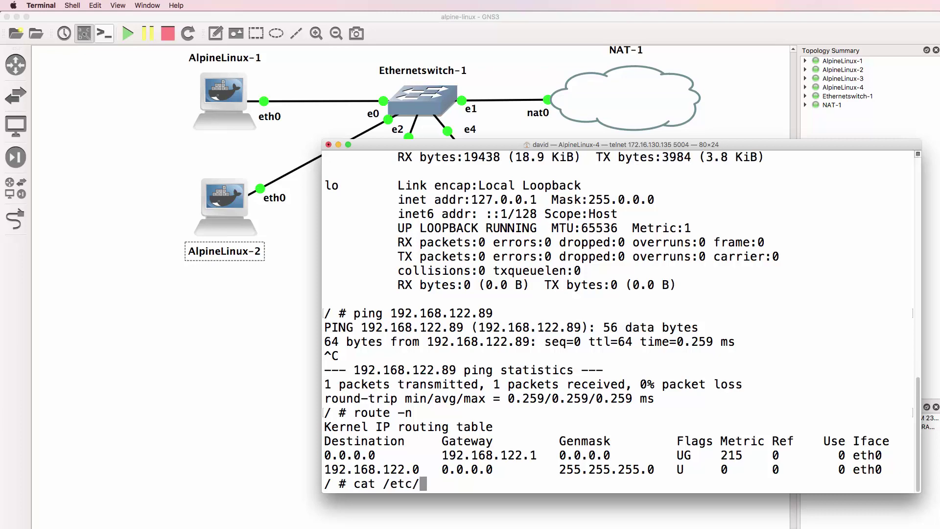
pyautogui.press('BackSpace')
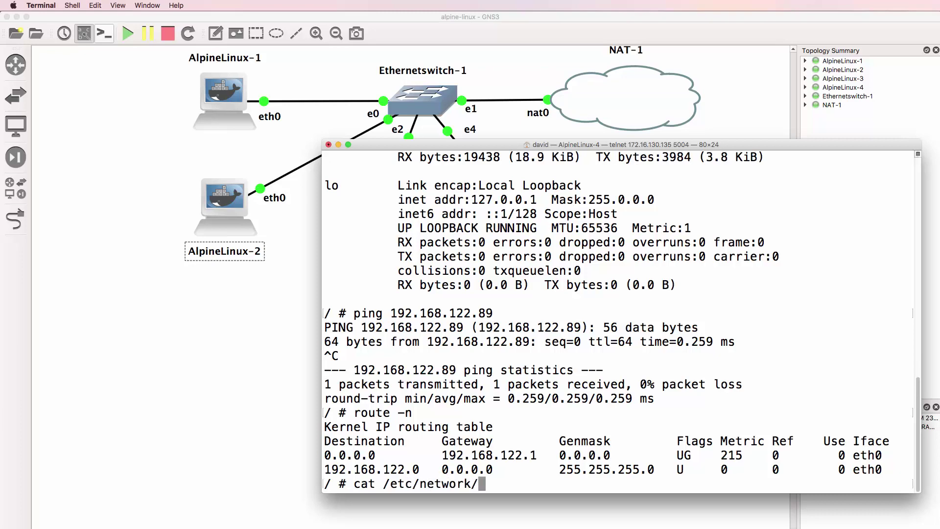
pyautogui.write('interfaces')
pyautogui.press('Return')
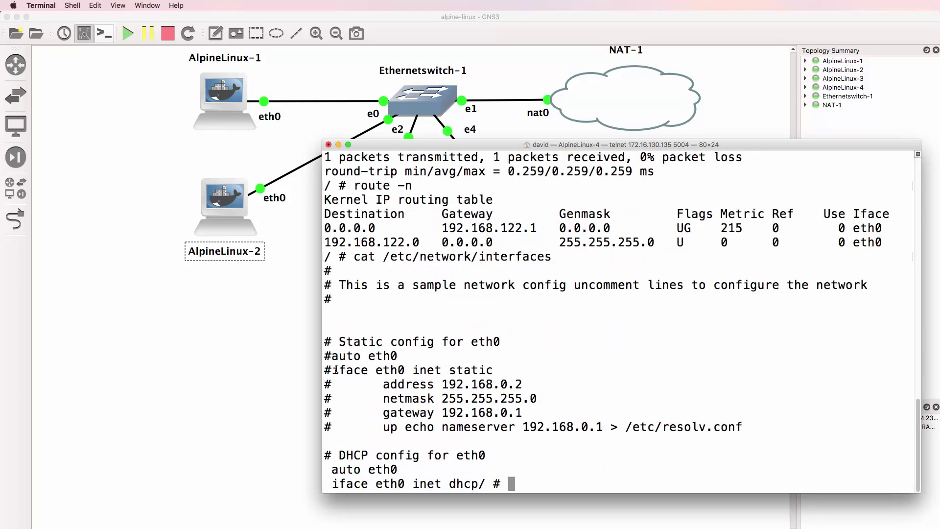
pyautogui.moveTo(336, 370); pyautogui.dragTo(666, 457)
pyautogui.moveTo(362, 469); pyautogui.dragTo(404, 470)
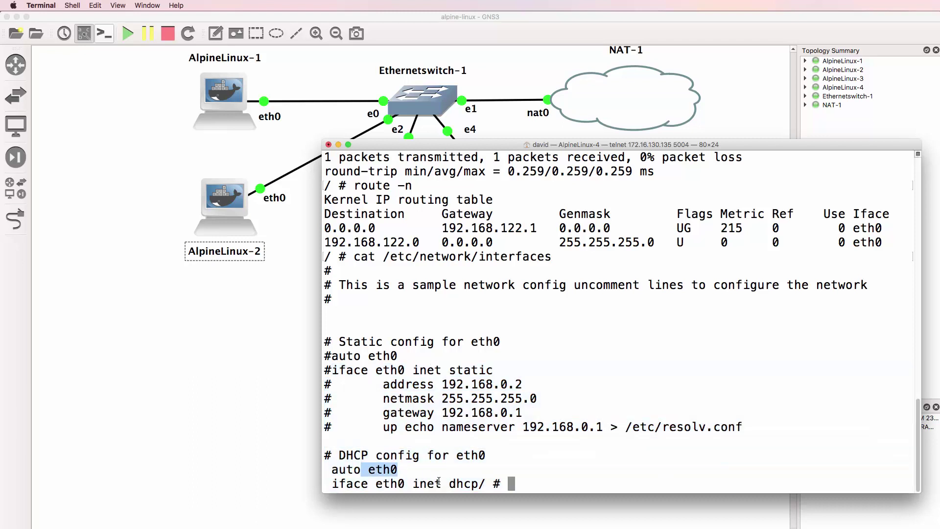
pyautogui.moveTo(480, 483); pyautogui.dragTo(316, 464)
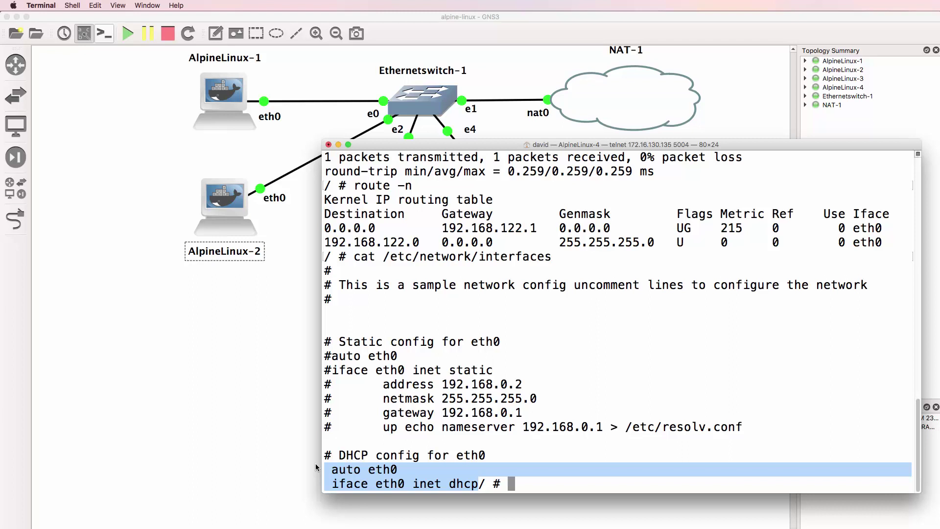
pyautogui.click(194, 403)
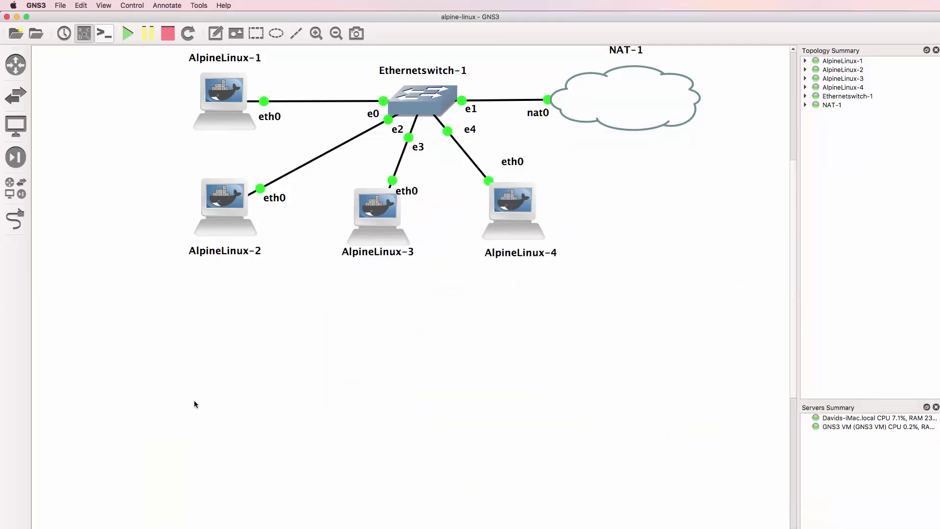
pyautogui.scroll(3, 196, 403)
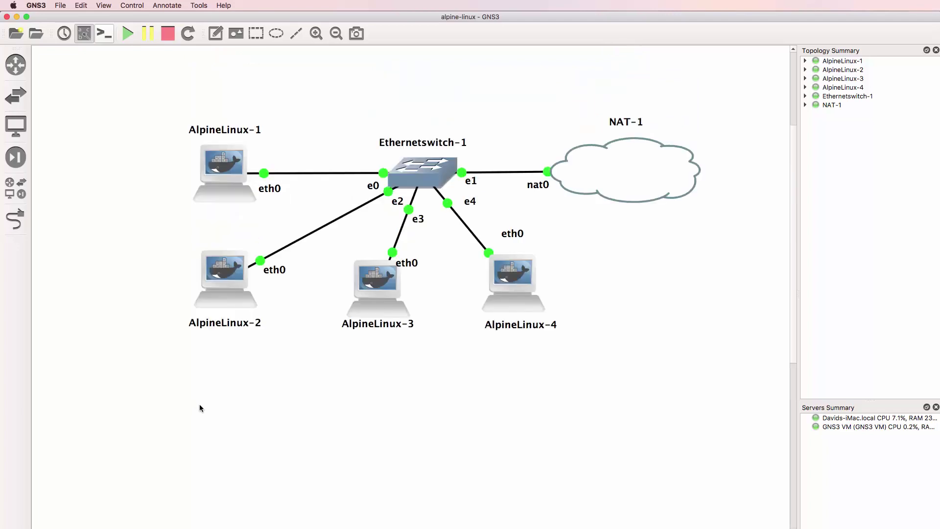
# Step: Stop AlpineLinux-4 and duplicate it into AlpineLinux-5 and AlpineLinux-6, positioning both new nodes
pyautogui.rightClick(527, 274)
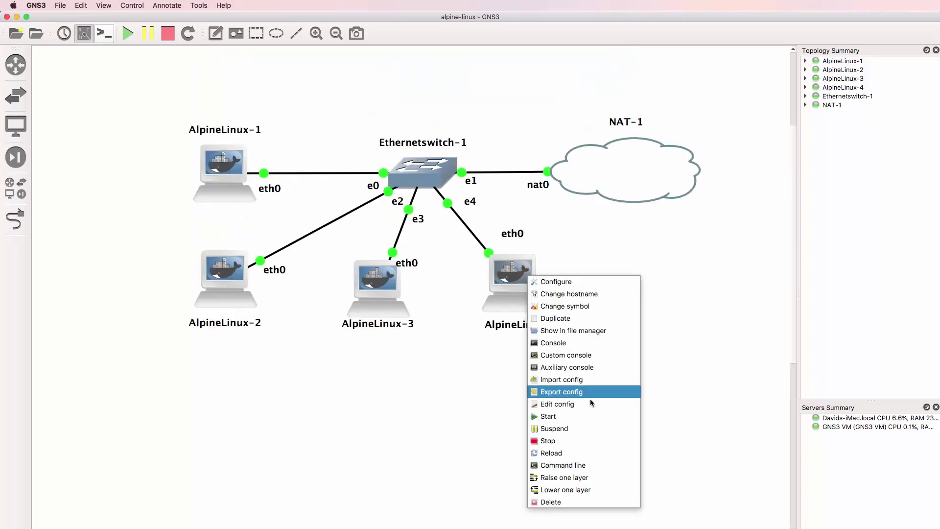
pyautogui.click(572, 442)
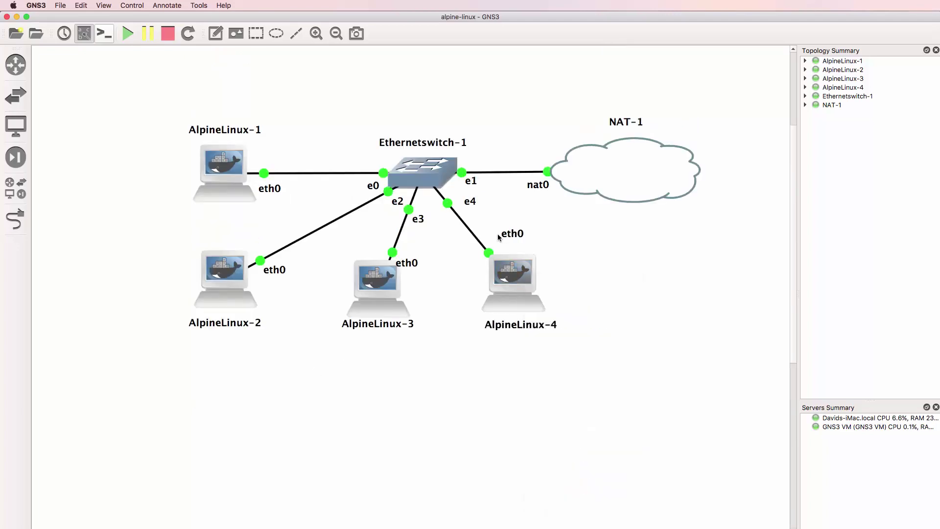
pyautogui.rightClick(527, 277)
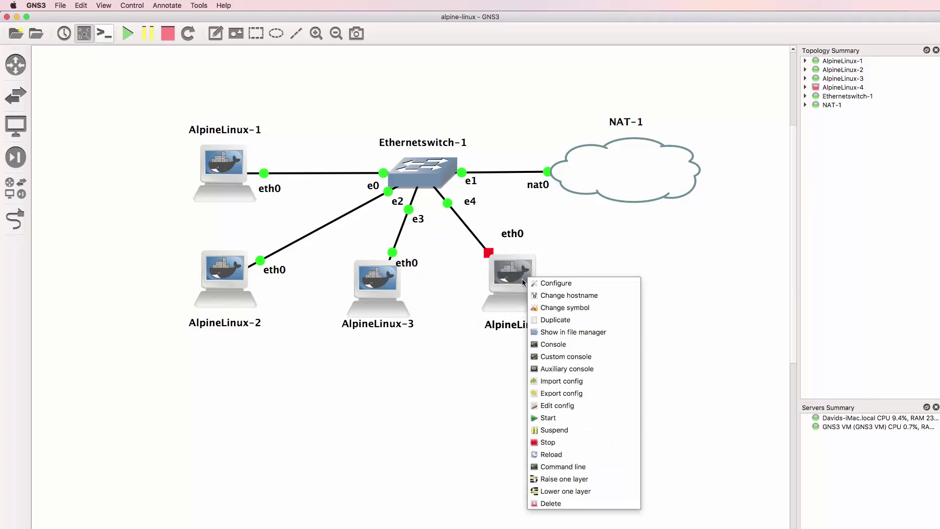
pyautogui.click(566, 319)
pyautogui.moveTo(549, 294); pyautogui.dragTo(609, 280)
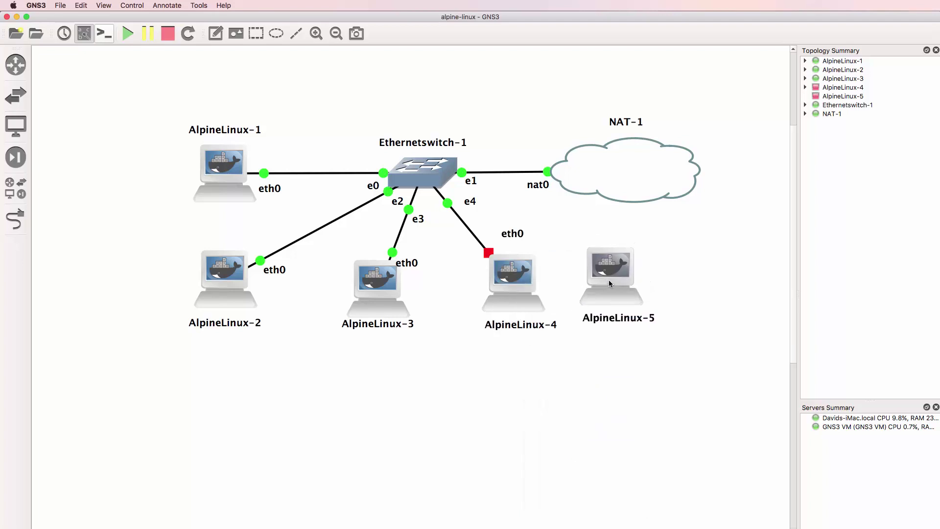
pyautogui.rightClick(609, 280)
pyautogui.click(634, 322)
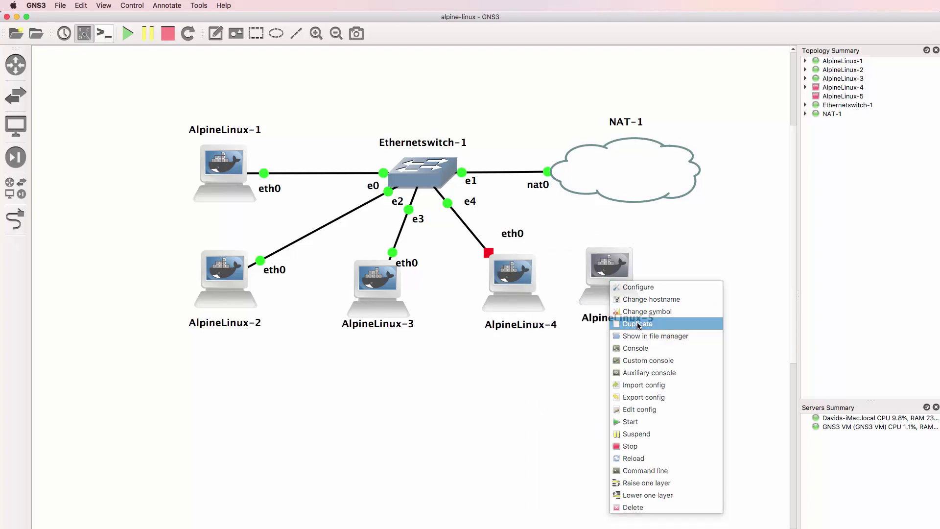
pyautogui.moveTo(622, 259); pyautogui.dragTo(530, 71)
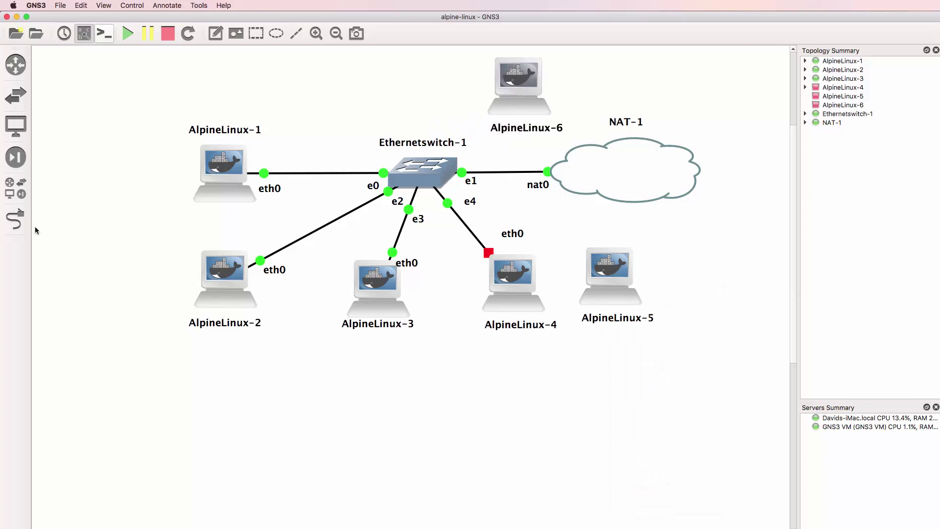
# Step: Cable AlpineLinux-5 to switch port Ethernet5 and AlpineLinux-6 to Ethernet6, then start all nodes
pyautogui.click(15, 219)
pyautogui.click(433, 169)
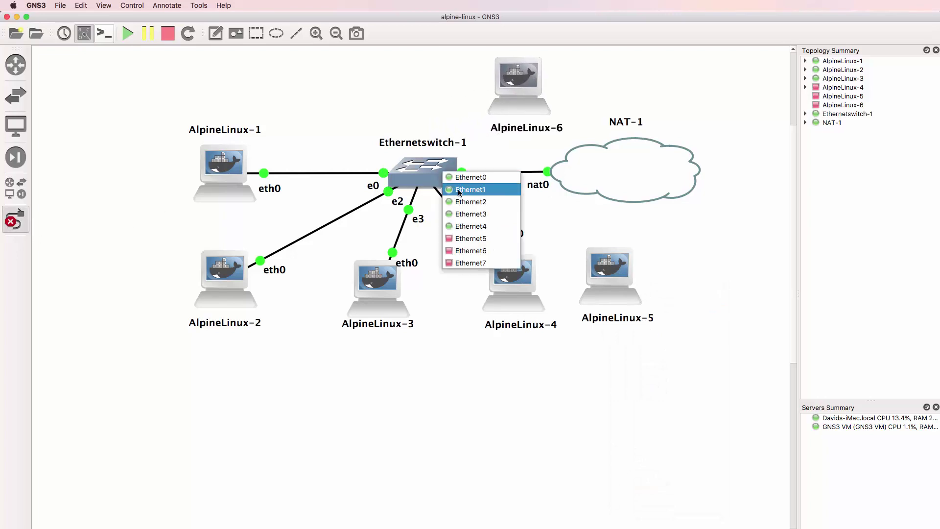
pyautogui.click(478, 243)
pyautogui.click(618, 273)
pyautogui.click(636, 278)
pyautogui.click(520, 90)
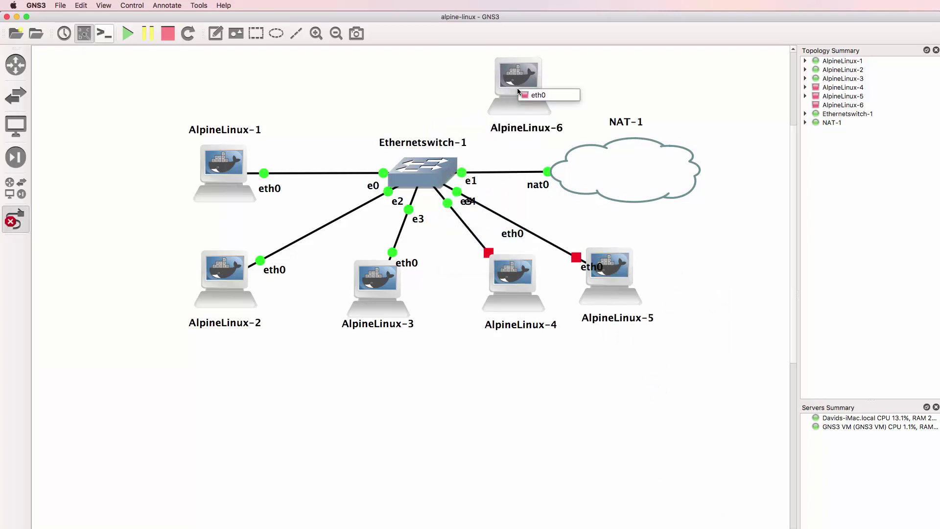
pyautogui.click(533, 94)
pyautogui.click(428, 166)
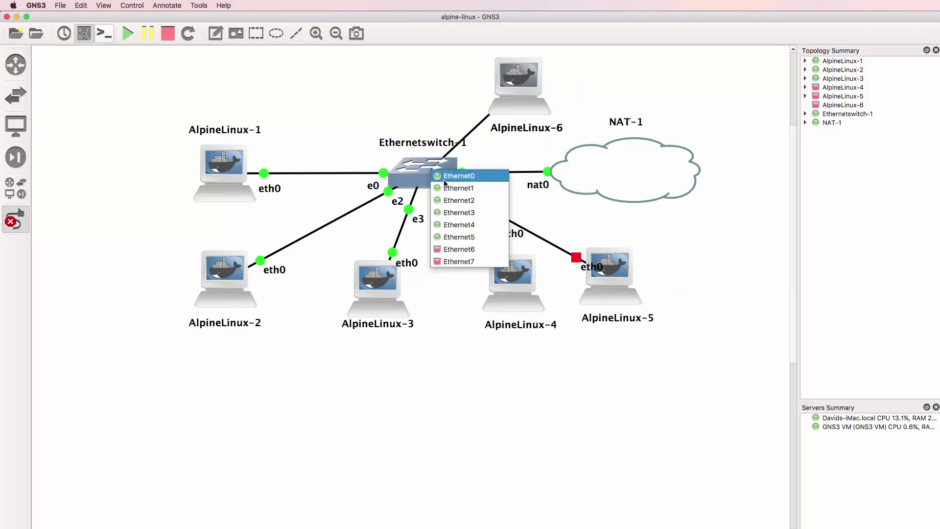
pyautogui.click(470, 258)
pyautogui.click(14, 221)
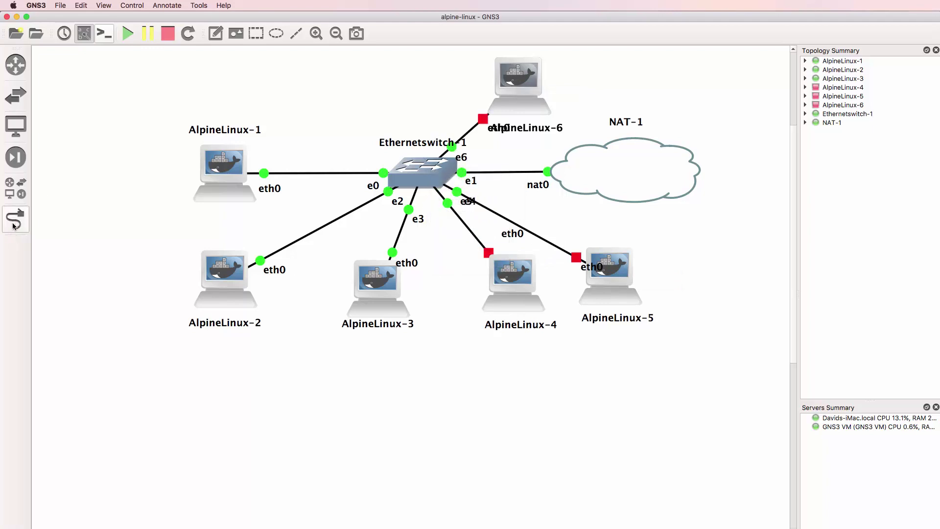
pyautogui.click(127, 33)
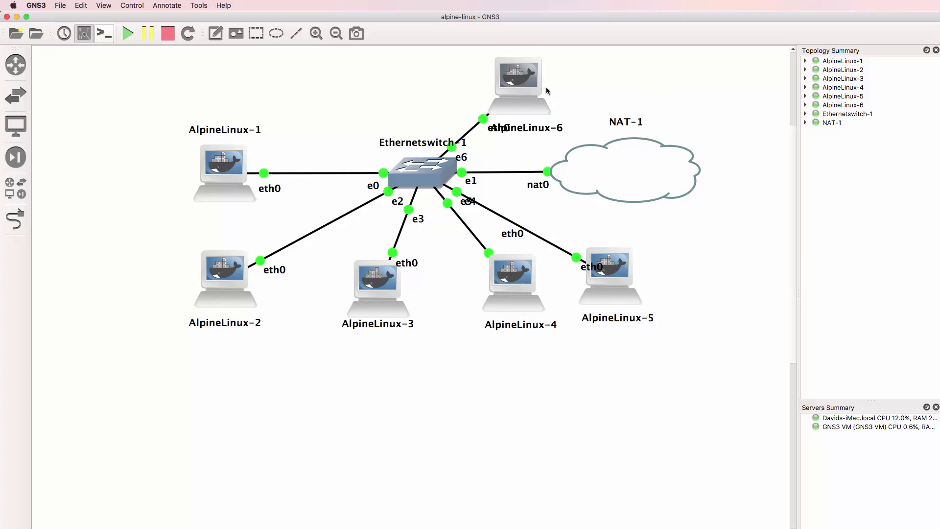
# Step: Open AlpineLinux-6's console and run ifconfig until eth0 shows 192.168.122.179
pyautogui.moveTo(499, 128); pyautogui.dragTo(448, 111)
pyautogui.rightClick(513, 85)
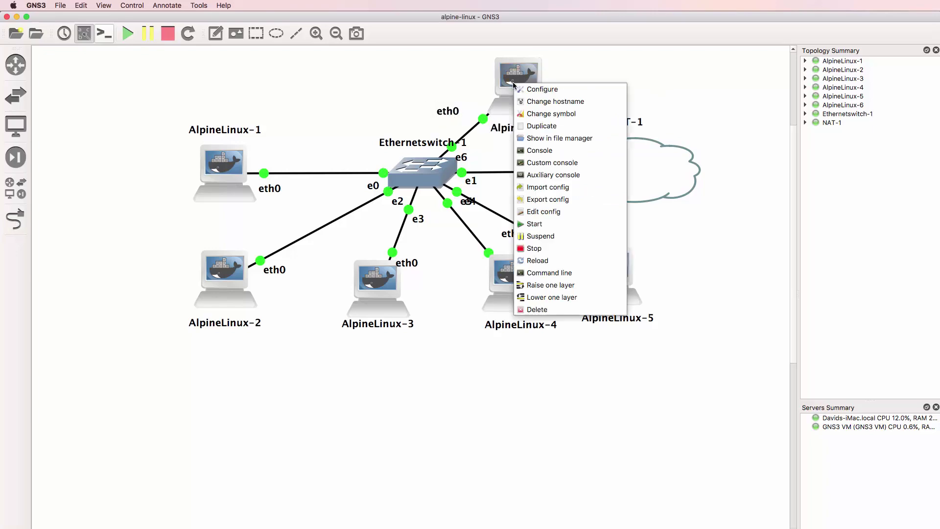
pyautogui.click(537, 151)
pyautogui.write('if')
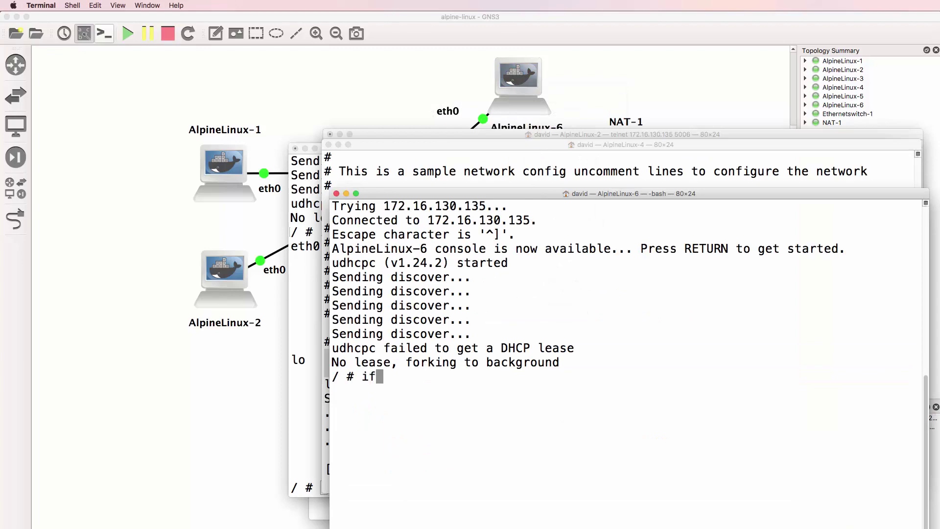
pyautogui.write('config')
pyautogui.press('Return')
pyautogui.moveTo(517, 194); pyautogui.dragTo(509, 146)
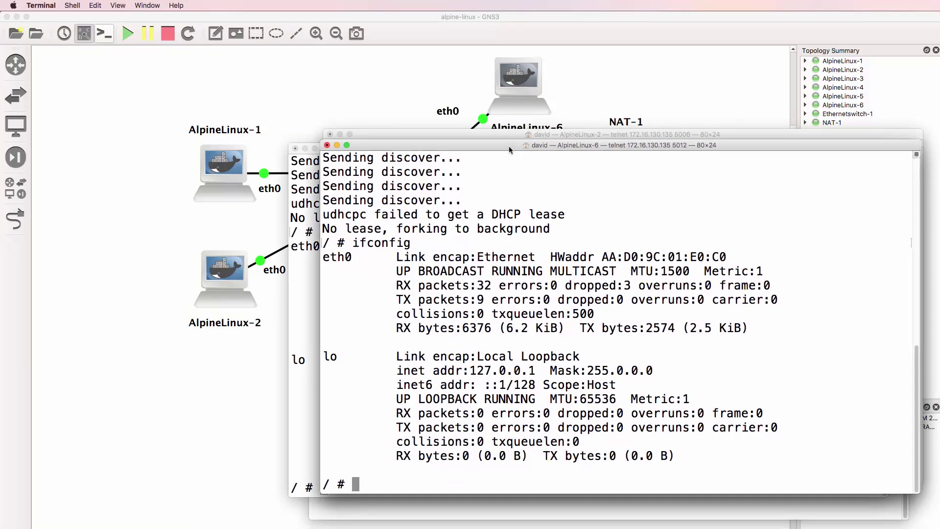
pyautogui.press('Up')
pyautogui.press('Return')
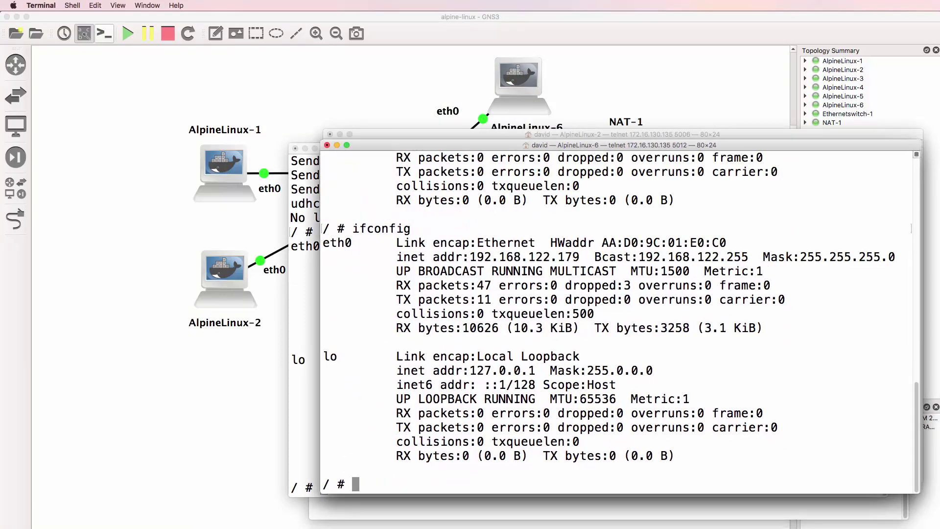
# Step: Ping 192.168.122.89 from AlpineLinux-6 and stop it, showing 0% packet loss
pyautogui.write('ping 192.168.1')
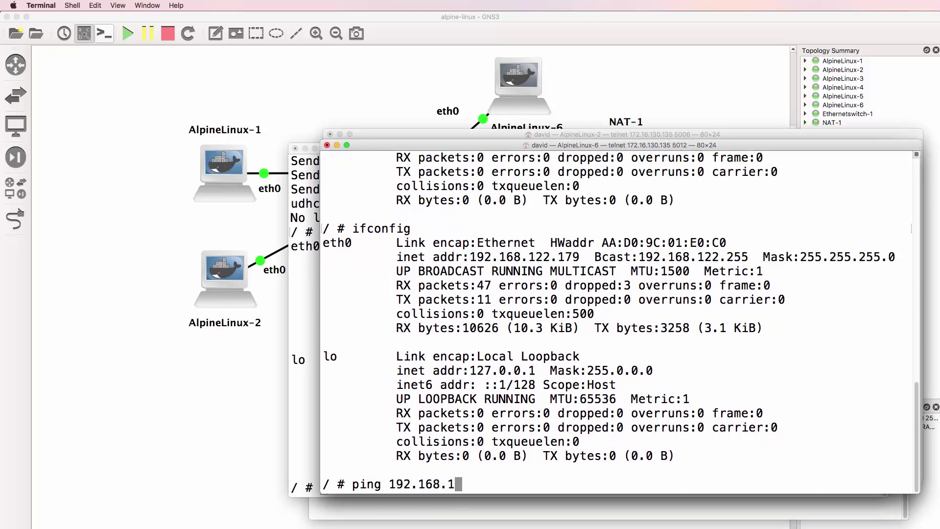
pyautogui.write('22.89')
pyautogui.press('Return')
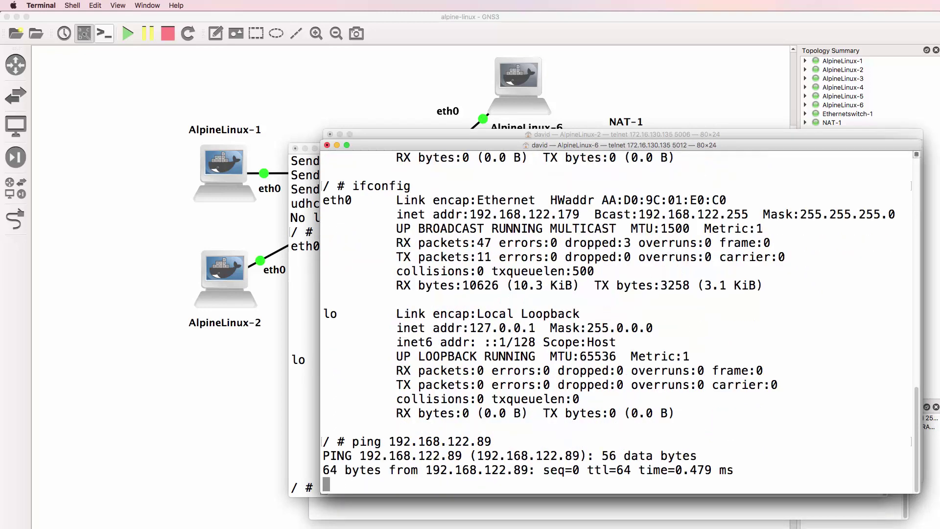
pyautogui.hotkey('ctrl', 'c')
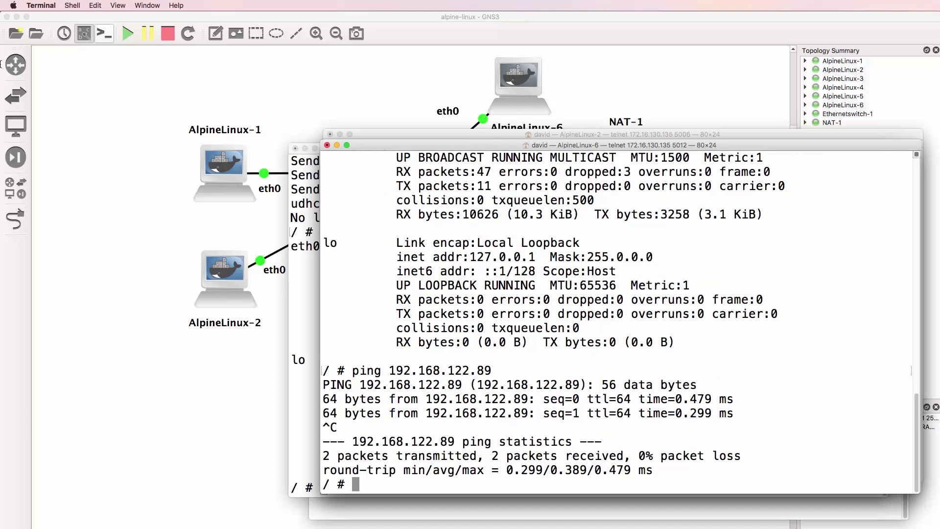
# Step: Stop AlpineLinux-1 and rerun the ping to 192.168.122.89, which now fails
pyautogui.click(136, 79)
pyautogui.rightClick(224, 148)
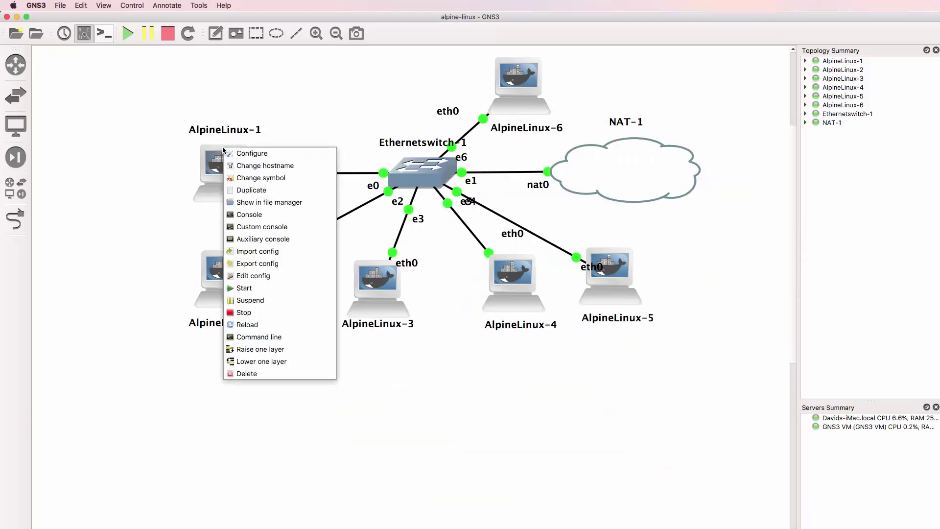
pyautogui.click(271, 307)
pyautogui.press('super+Tab')
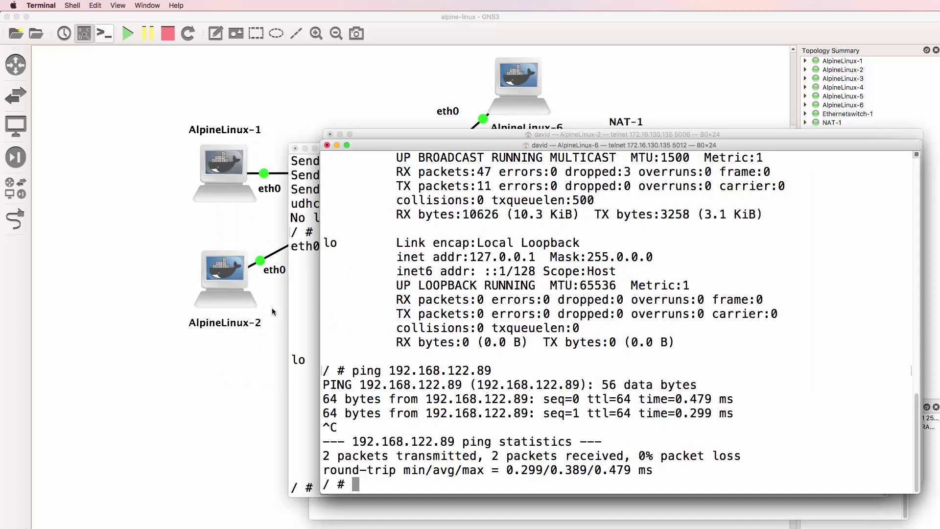
pyautogui.press('Up')
pyautogui.press('Return')
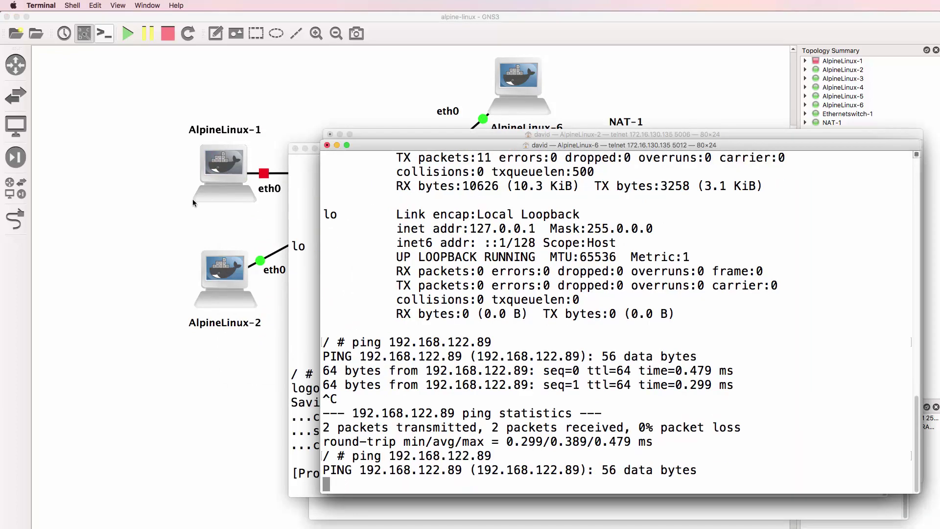
pyautogui.hotkey('ctrl', 'c')
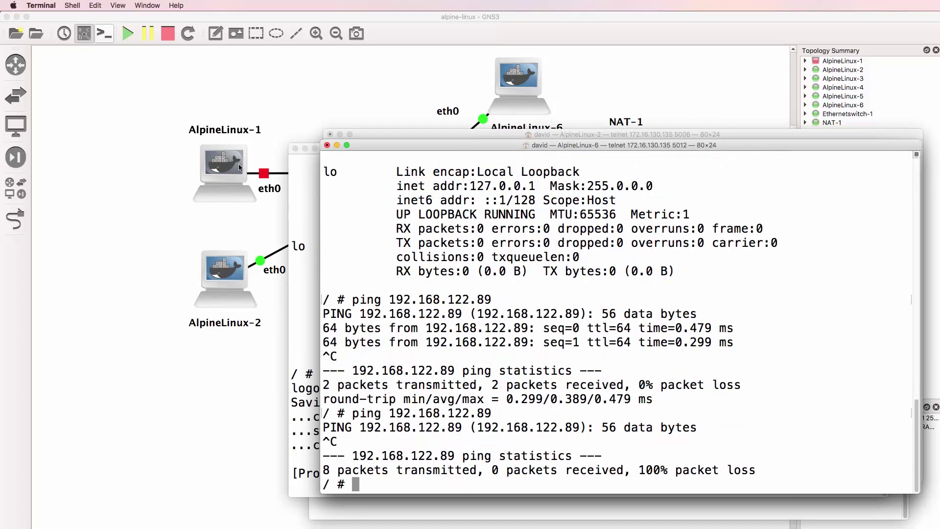
# Step: Restart AlpineLinux-1, open its console, and run ifconfig showing new address 192.168.122.48
pyautogui.click(149, 154)
pyautogui.rightClick(230, 160)
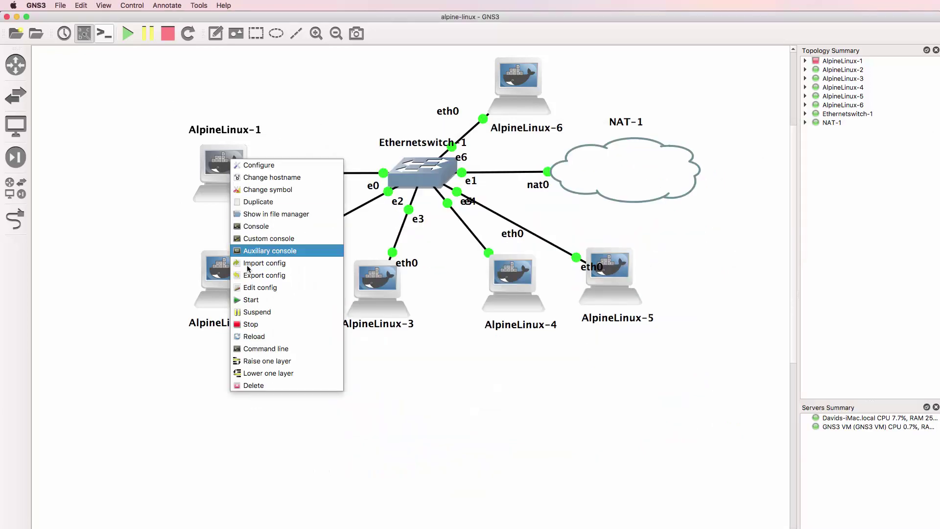
pyautogui.click(270, 301)
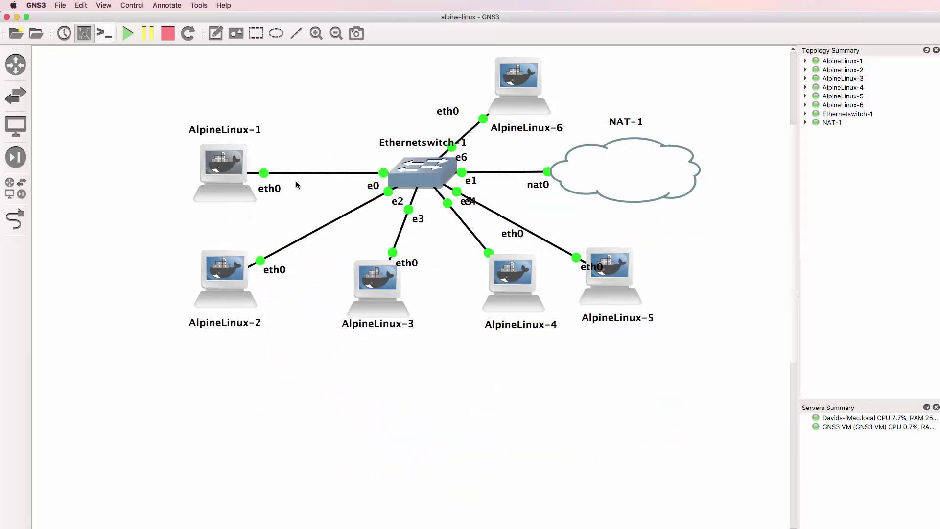
pyautogui.rightClick(225, 166)
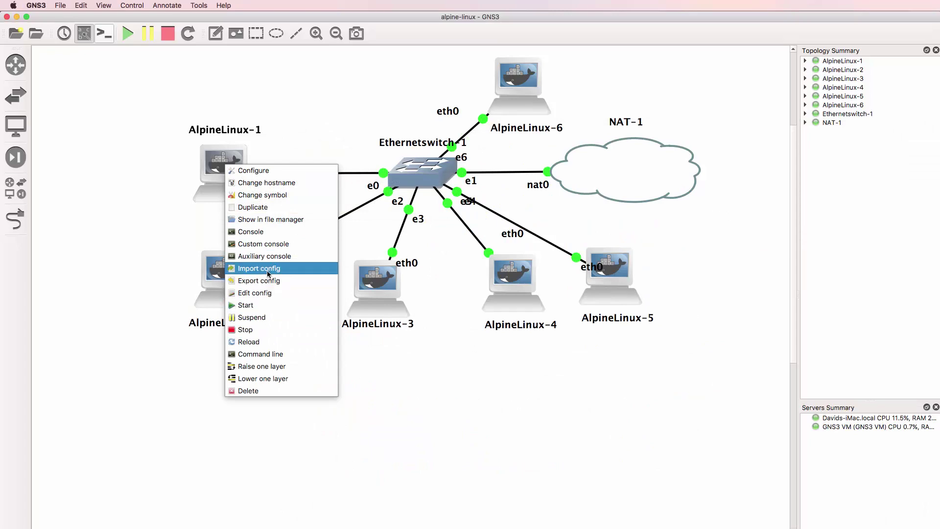
pyautogui.click(265, 235)
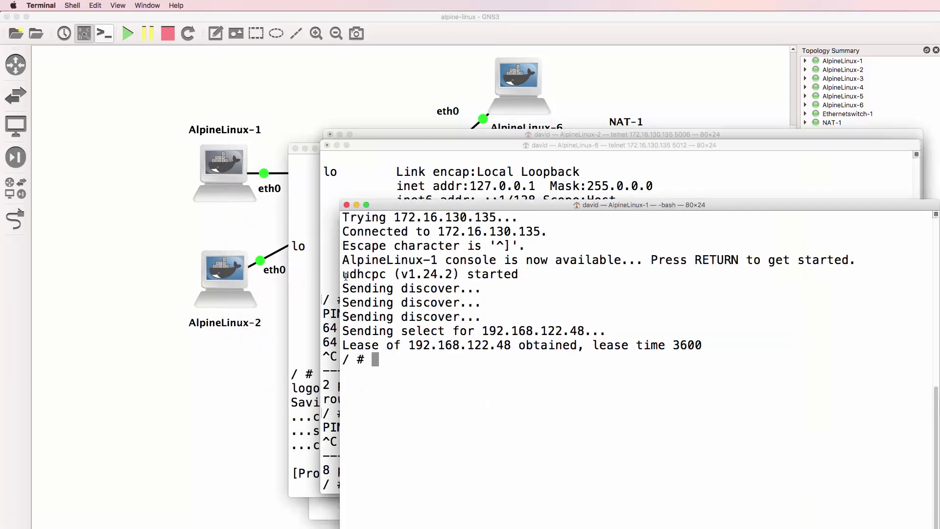
pyautogui.press('Return')
pyautogui.write('ifconfig')
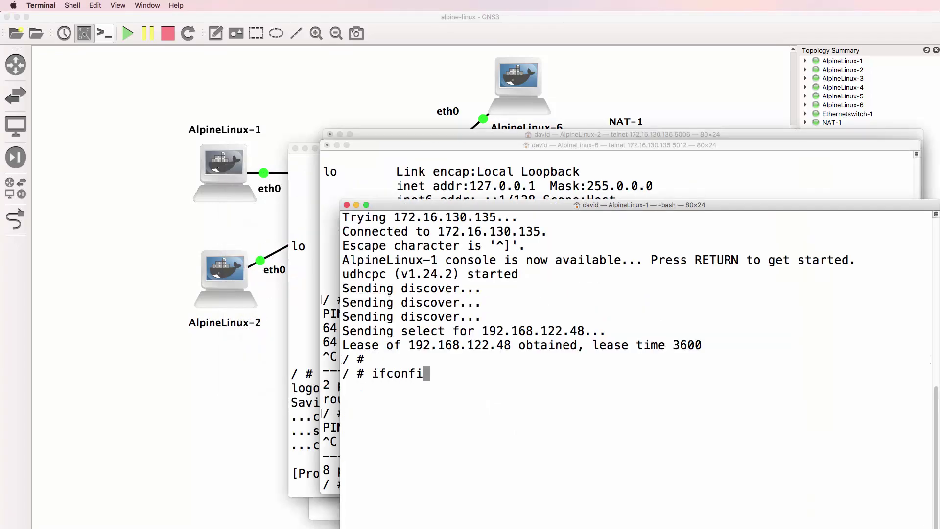
pyautogui.press('Return')
pyautogui.moveTo(612, 321); pyautogui.dragTo(386, 281)
# Step: From AlpineLinux-6, ping 192.168.122.48 with 0% packet loss
pyautogui.click(423, 191)
pyautogui.press('Up')
pyautogui.press('BackSpace')
pyautogui.press('BackSpace')
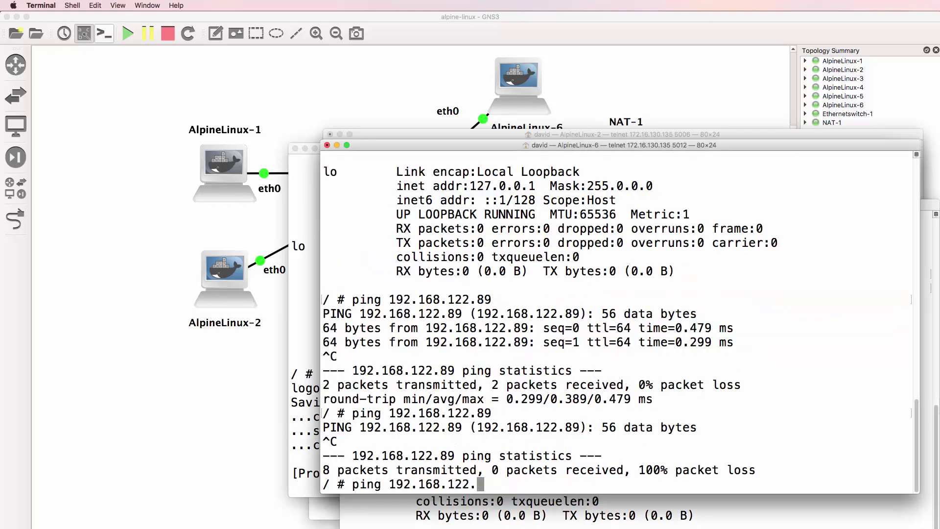
pyautogui.write('489')
pyautogui.press('Return')
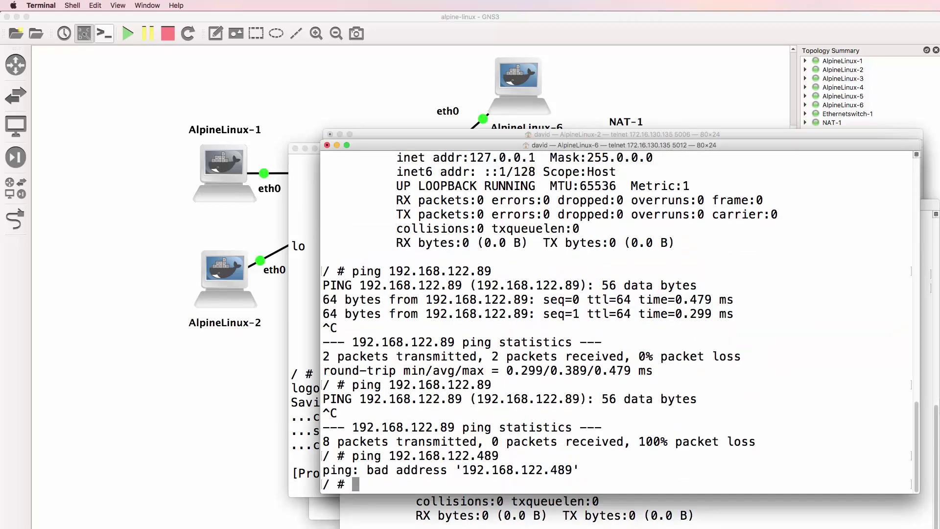
pyautogui.hotkey('ctrl', 'c')
pyautogui.press('Up')
pyautogui.press('BackSpace')
pyautogui.press('Return')
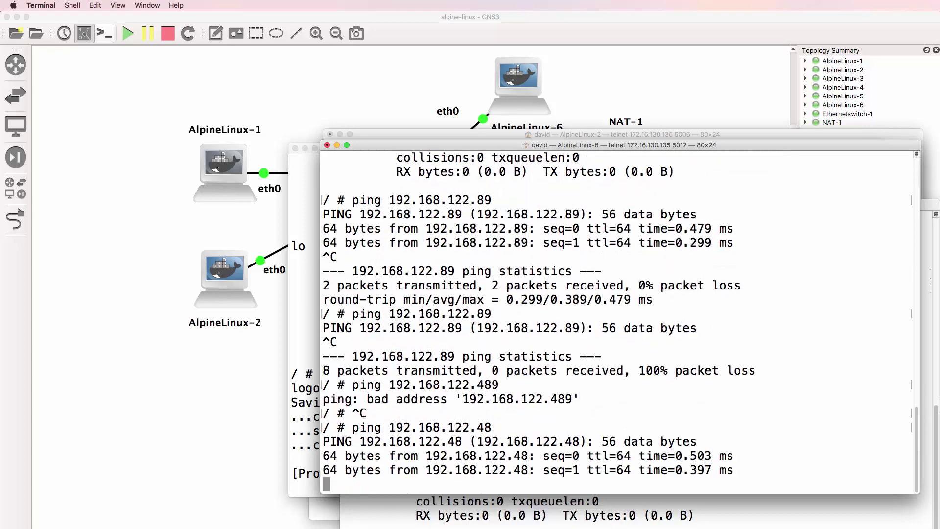
pyautogui.hotkey('ctrl', 'c')
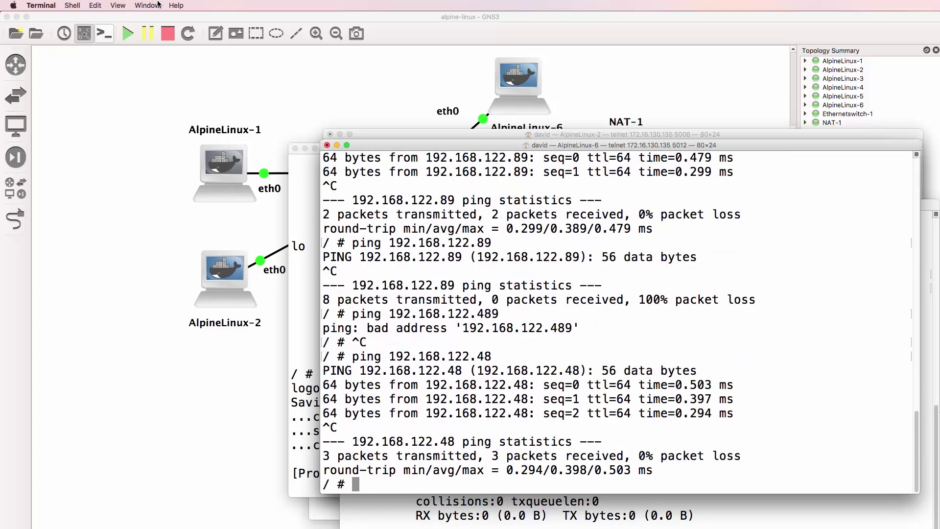
# Step: Bring the GNS3 window forward to review the full six-node topology
pyautogui.click(184, 86)
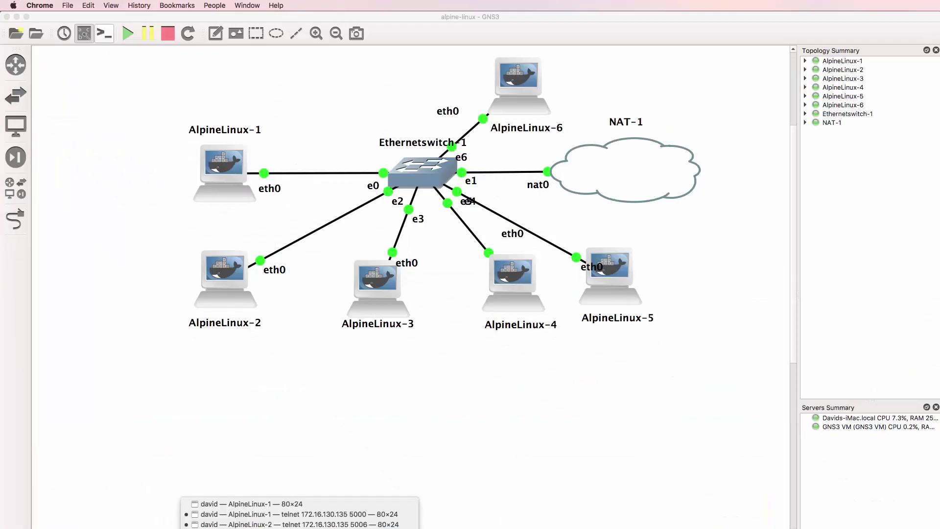
# Step: In AlpineLinux-1's console run top, then ifconfig (192.168.122.48) and route -n (gateway 192.168.122.1)
pyautogui.click(294, 514)
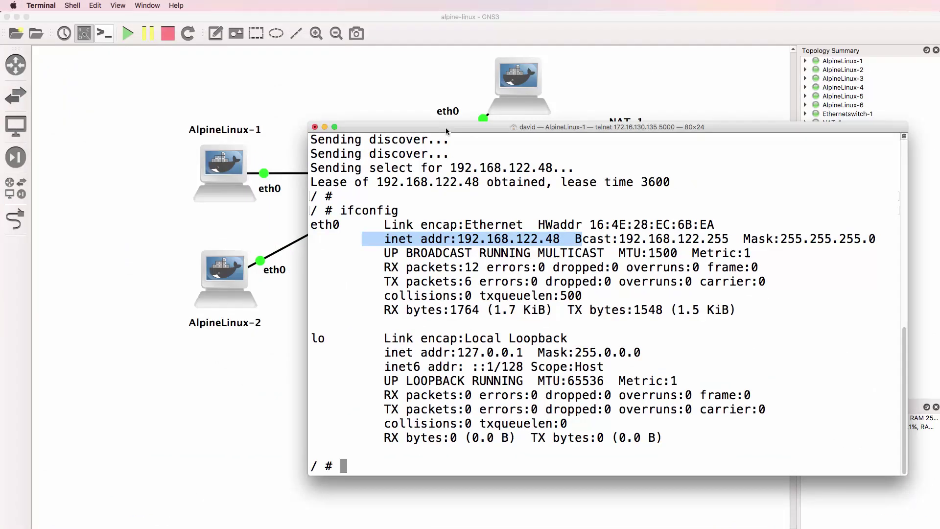
pyautogui.write('top')
pyautogui.press('Return')
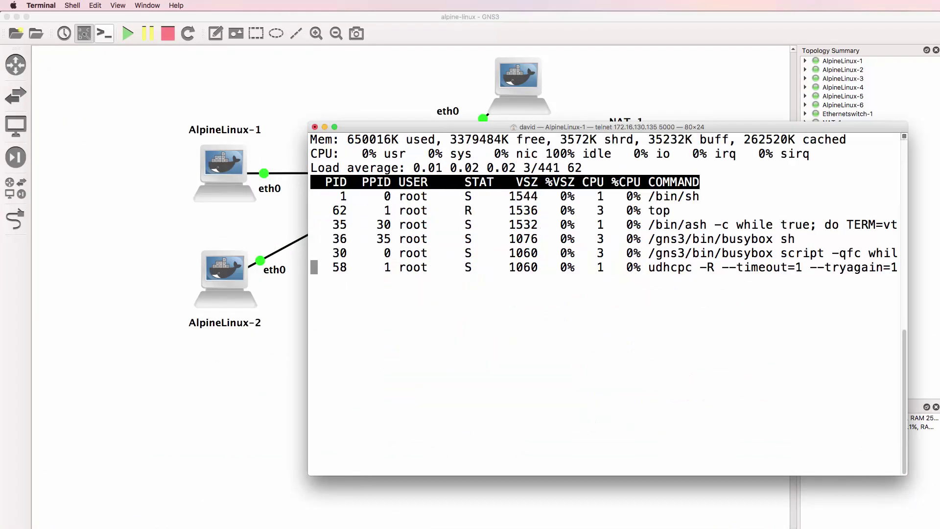
pyautogui.write('q')
pyautogui.write('ifconfig')
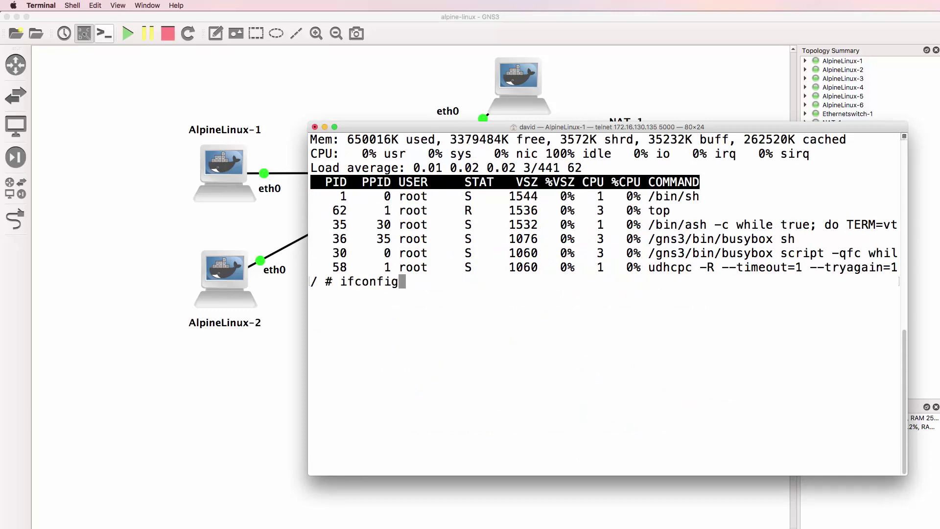
pyautogui.press('Return')
pyautogui.write('route -n')
pyautogui.press('Return')
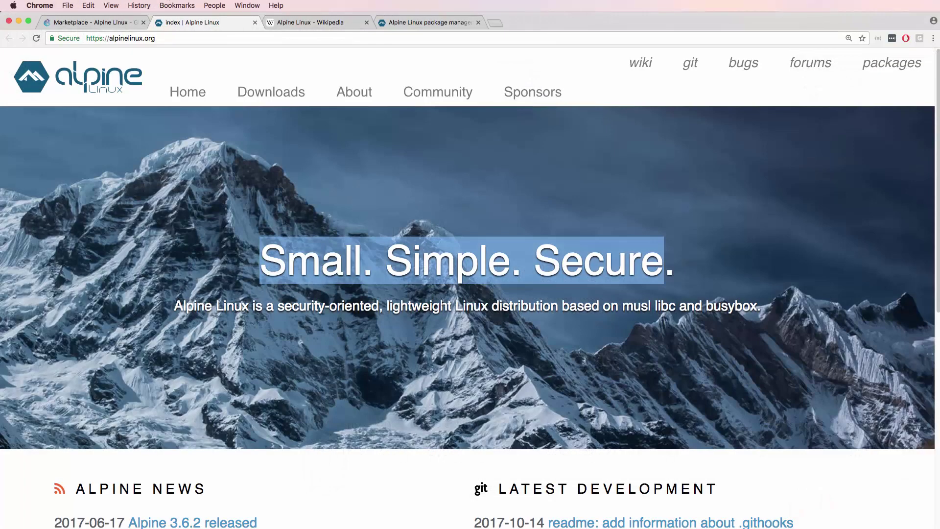
pyautogui.moveTo(387, 306); pyautogui.dragTo(457, 306)
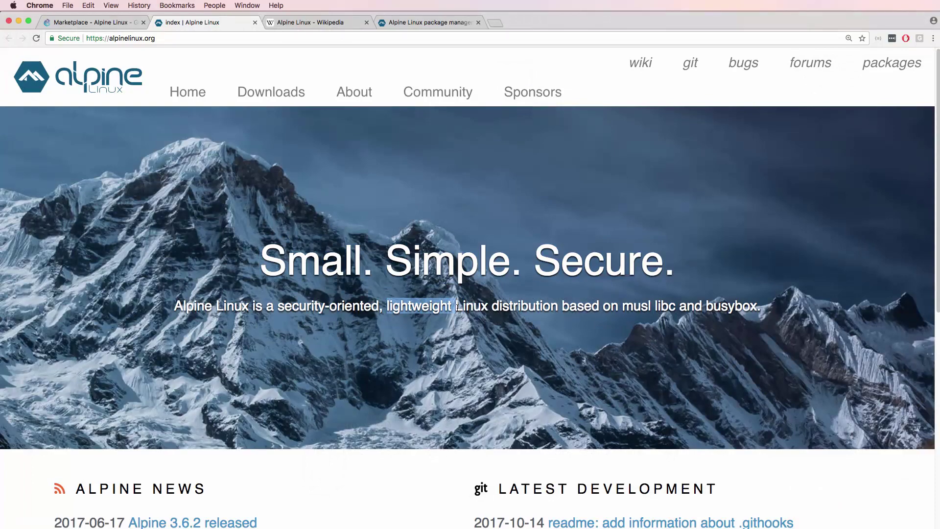
pyautogui.scroll(-3, 329, 291)
pyautogui.scroll(3, 330, 292)
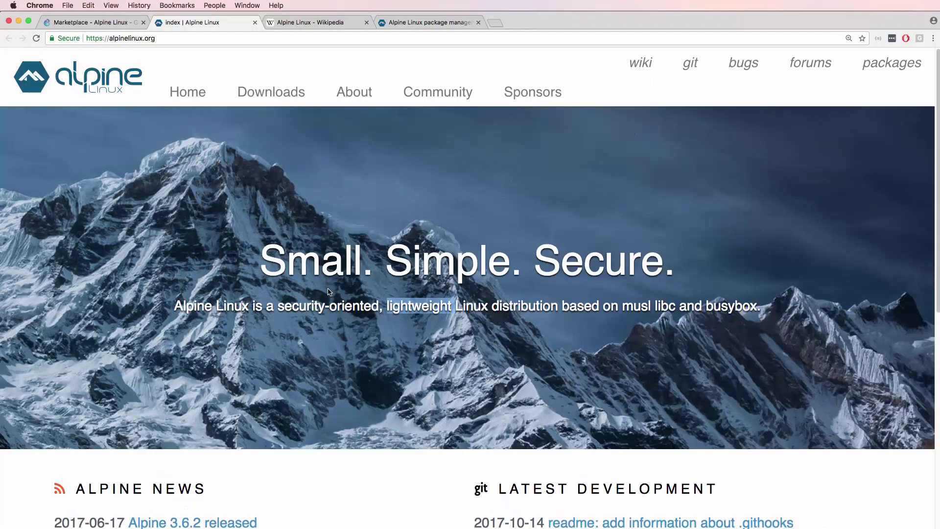